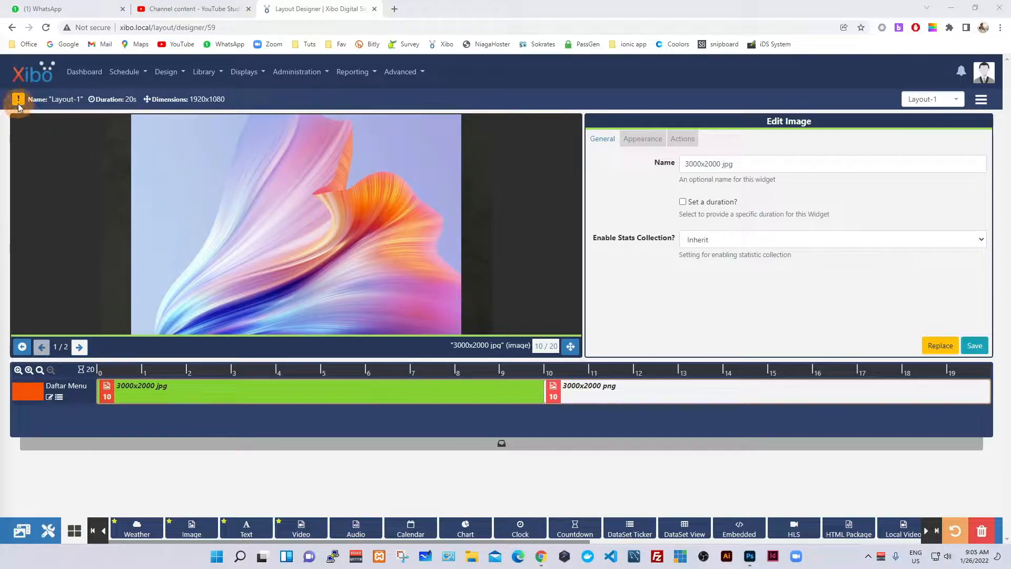
mouse_move(18, 100)
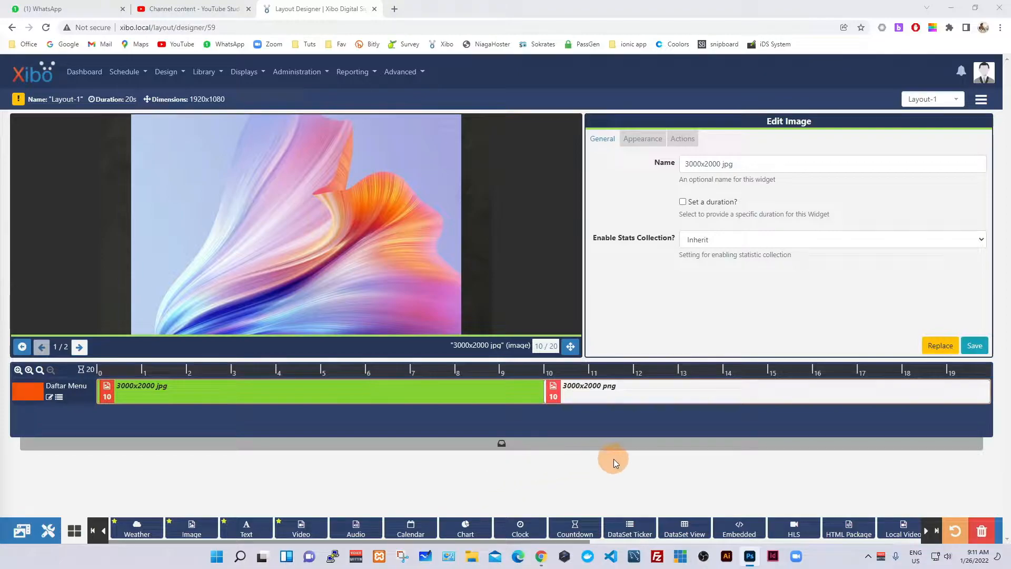
left_click(750, 556)
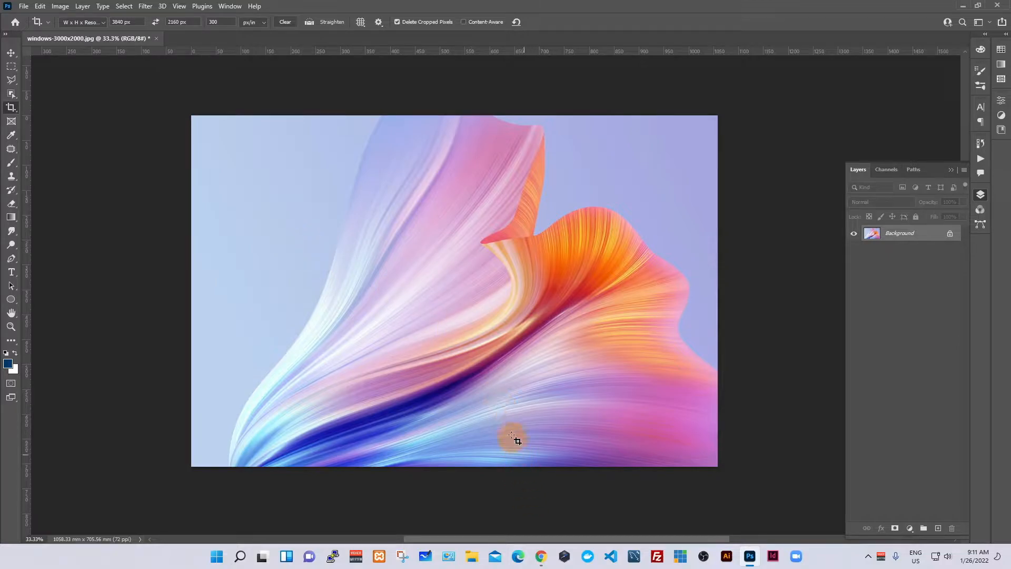
left_click(541, 556)
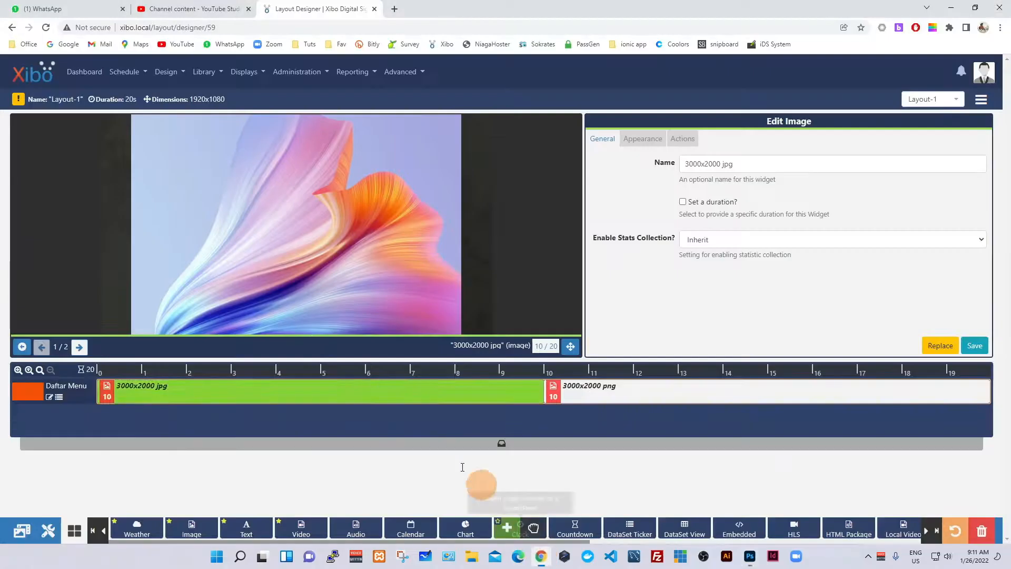
mouse_move(19, 100)
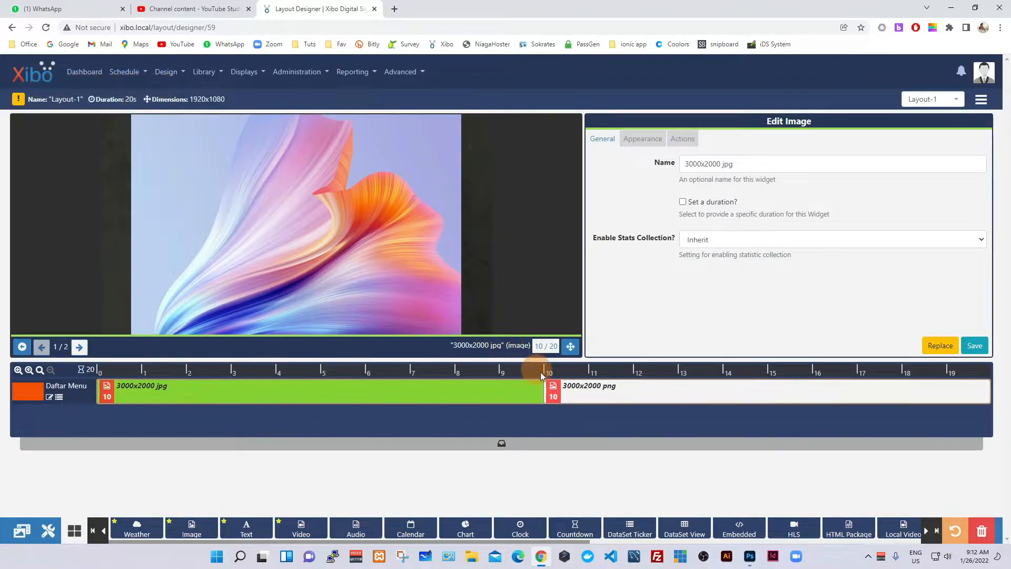
Switch to Photoshop and check the open wallpaper image's pixel dimensions and resolution.
left_click(740, 560)
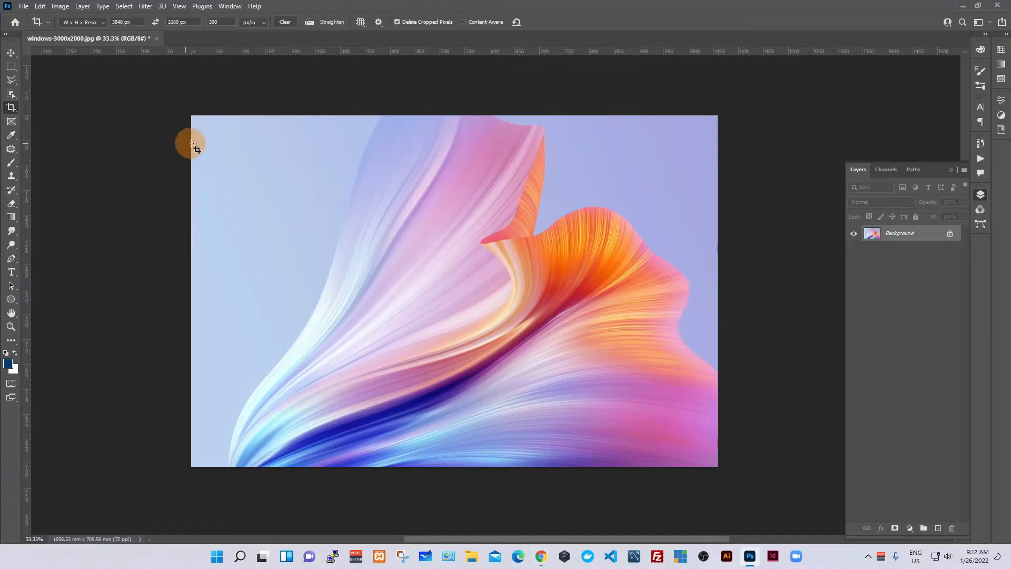
left_click(61, 6)
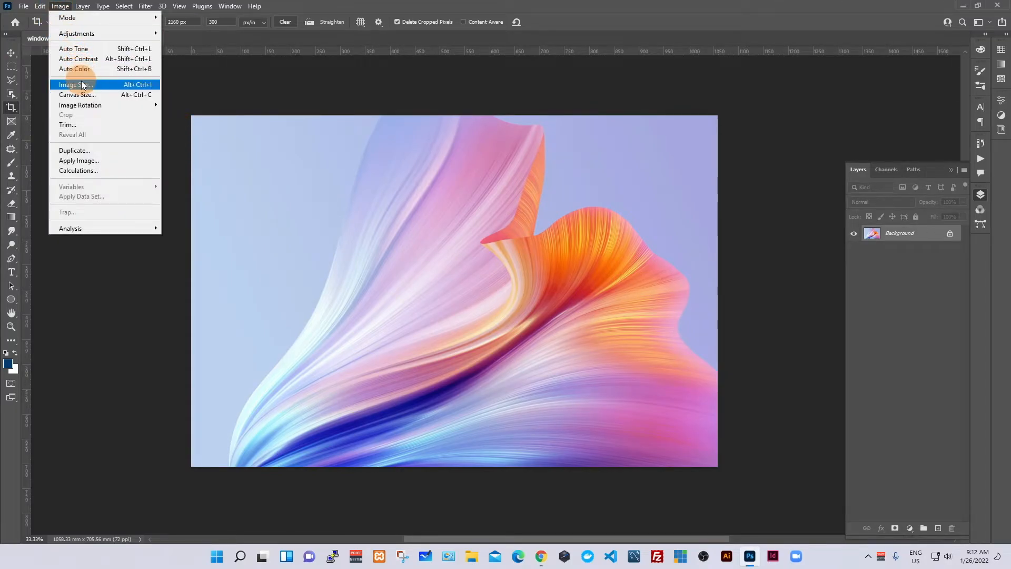
left_click(78, 85)
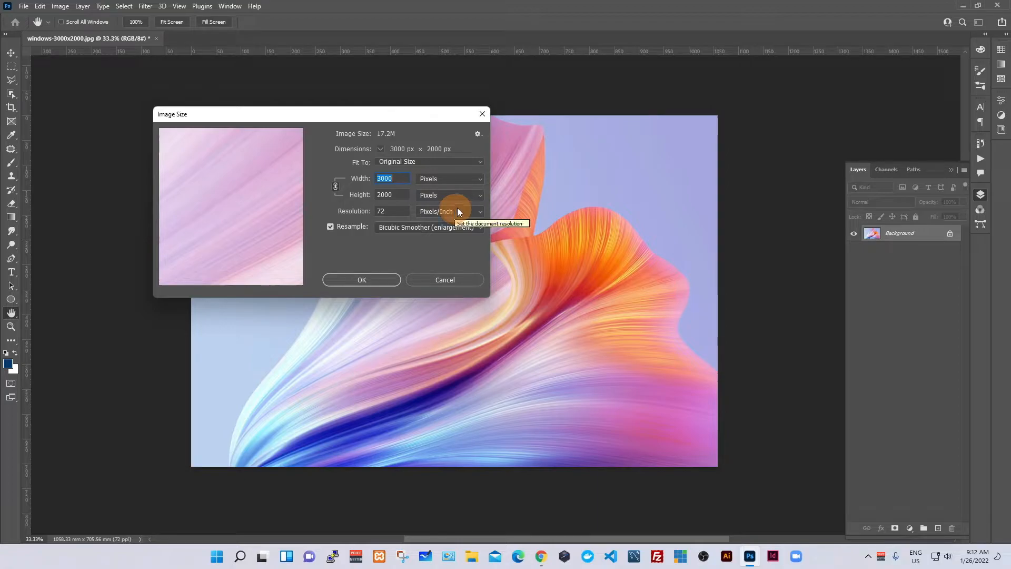
left_click(482, 115)
Set the Crop tool's target size to 1920 px wide by 1080 px high.
key("c")
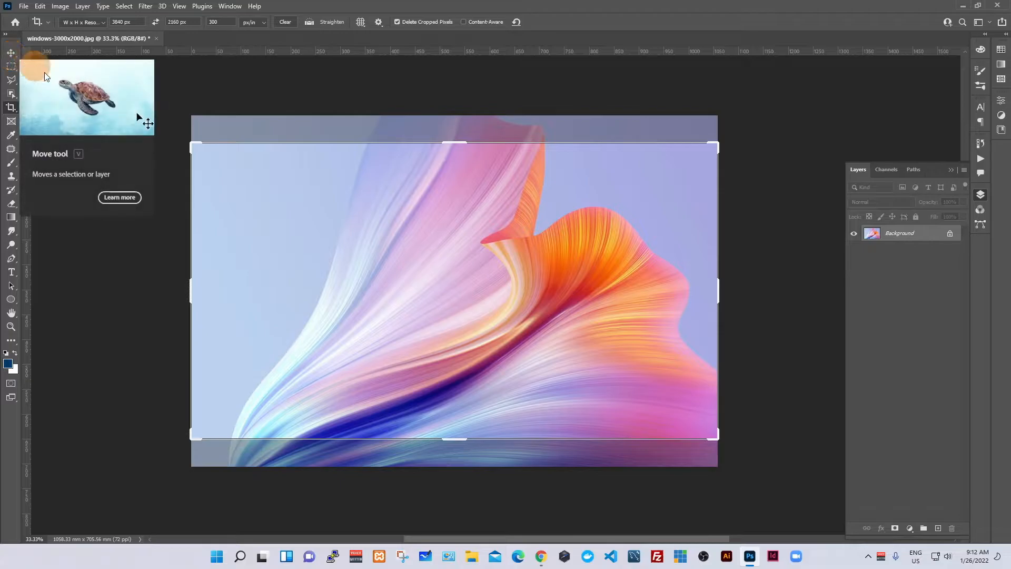
left_click(11, 54)
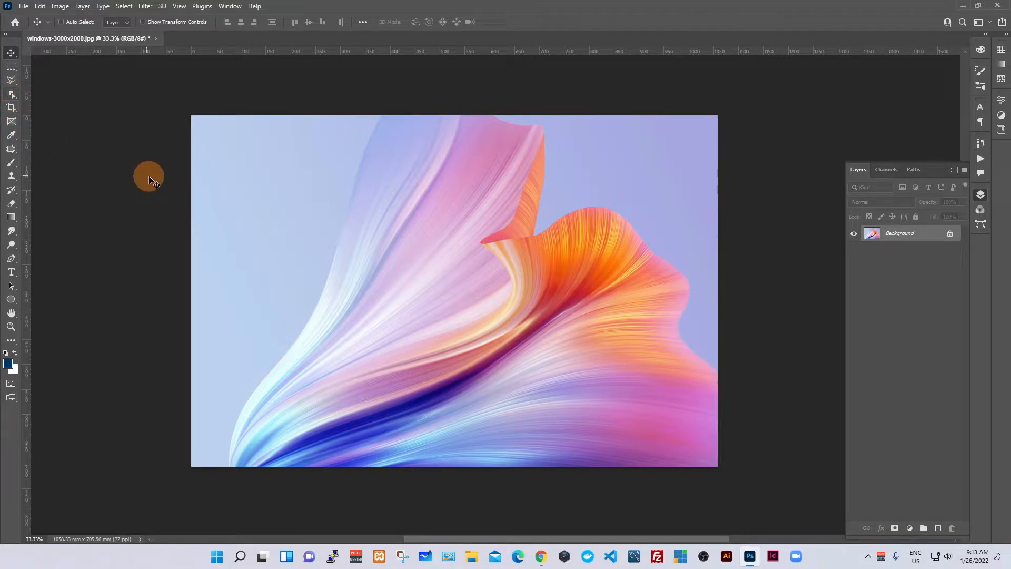
key("c")
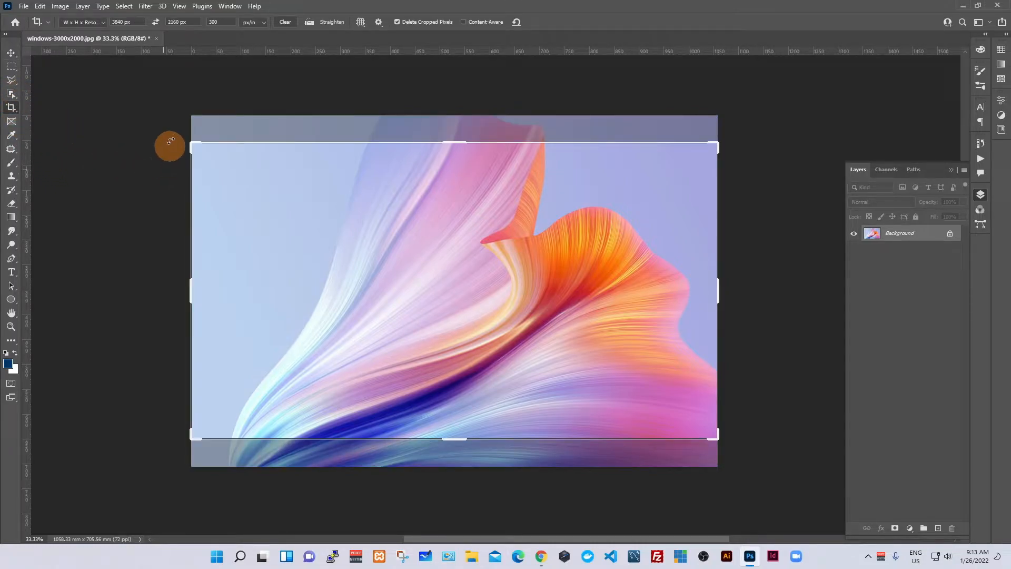
left_click(133, 22)
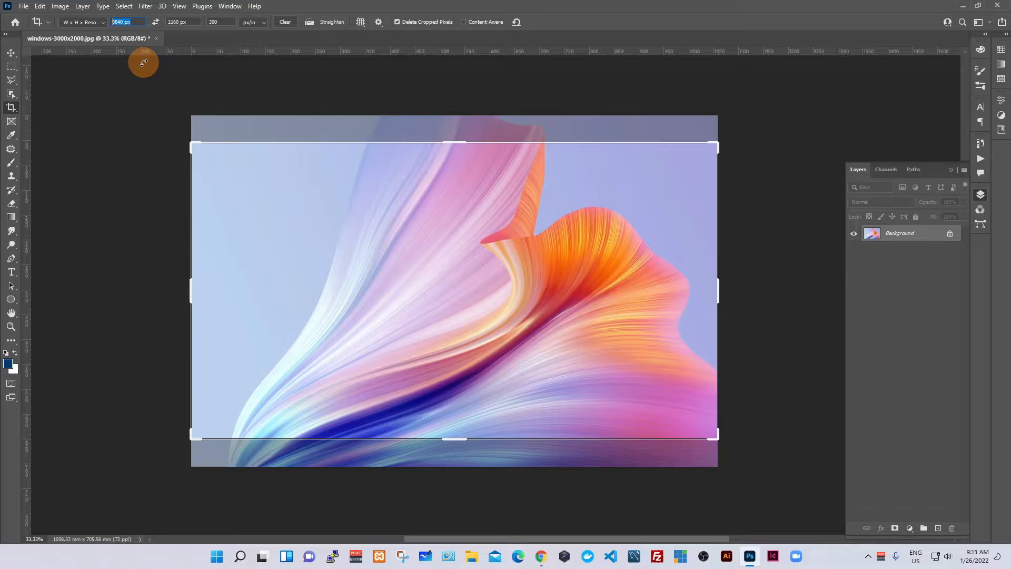
type("1920")
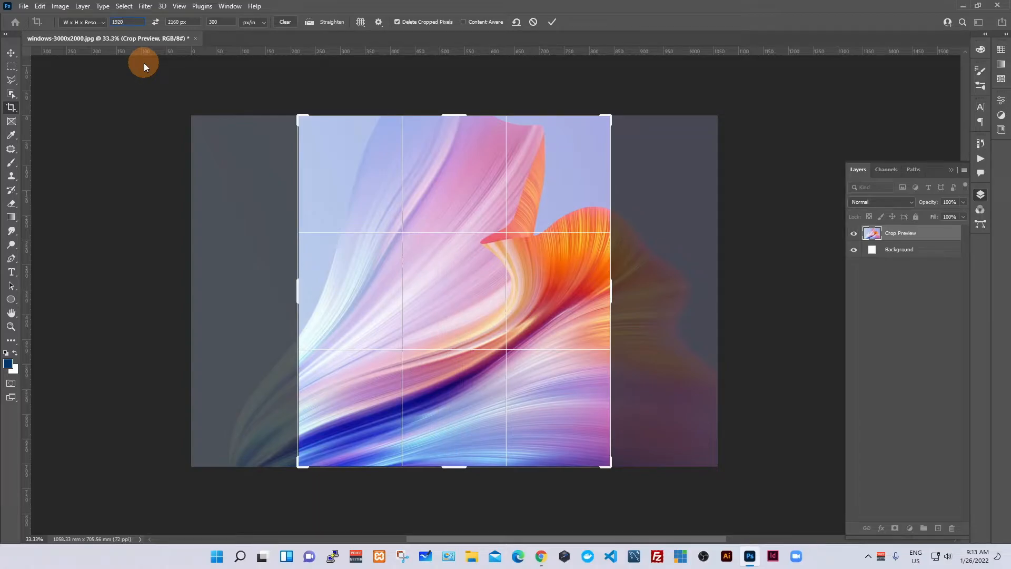
type("px")
left_click(194, 20)
left_click_drag(193, 20, 128, 30)
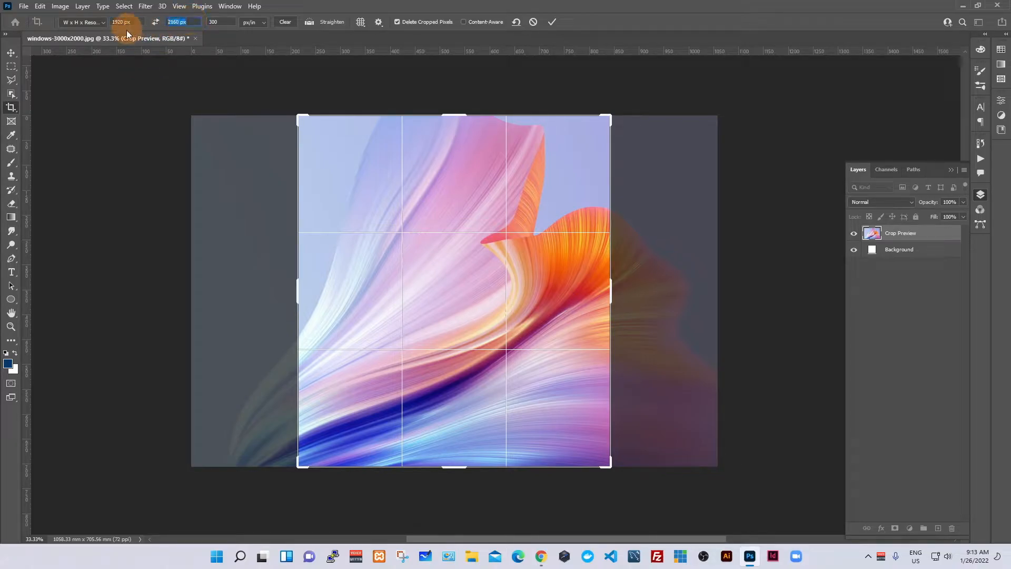
type("10")
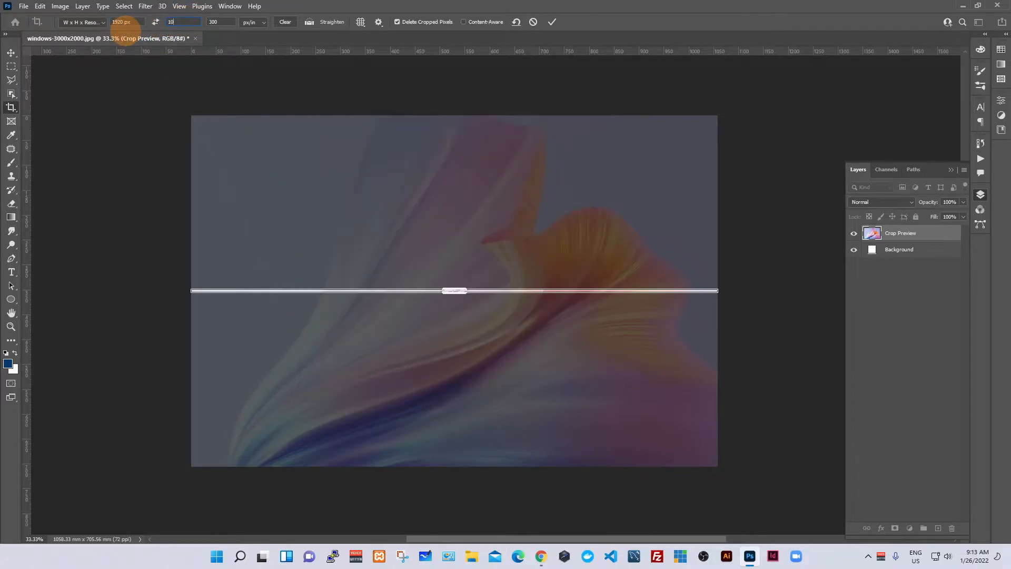
type("80px")
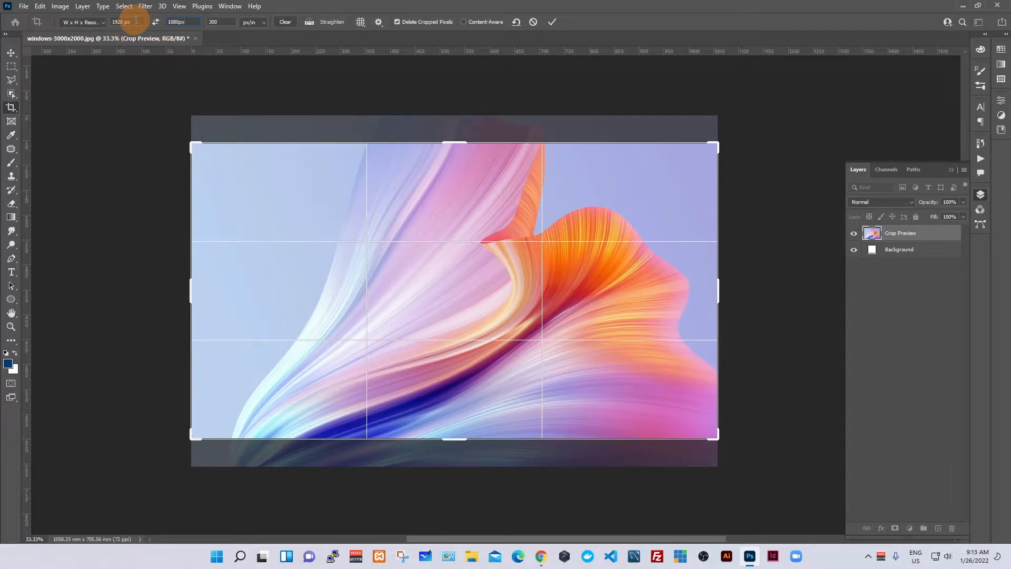
left_click(193, 22)
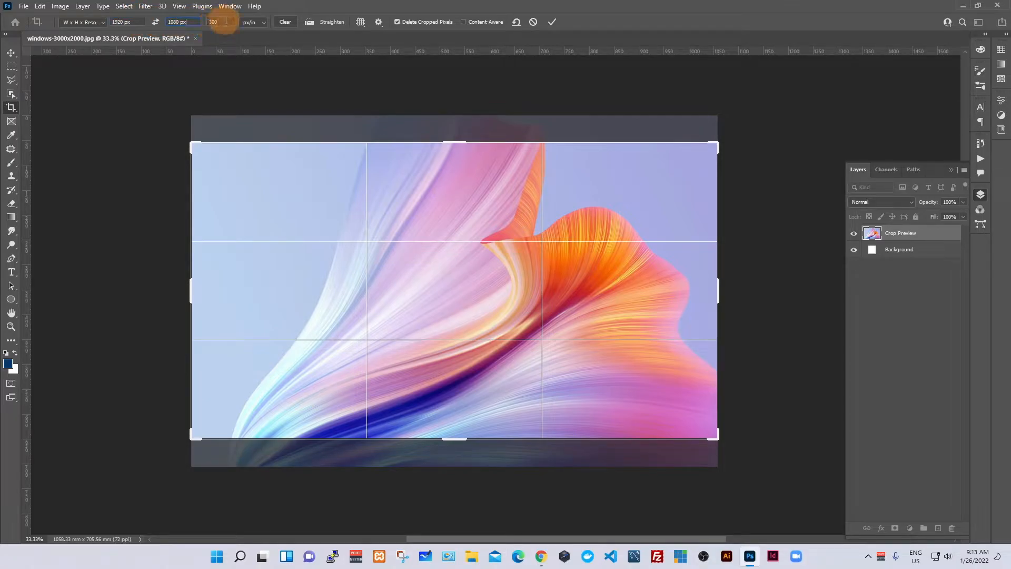
Set the crop resolution to 72 px/in and apply the crop to the image.
left_click(226, 21)
type("72")
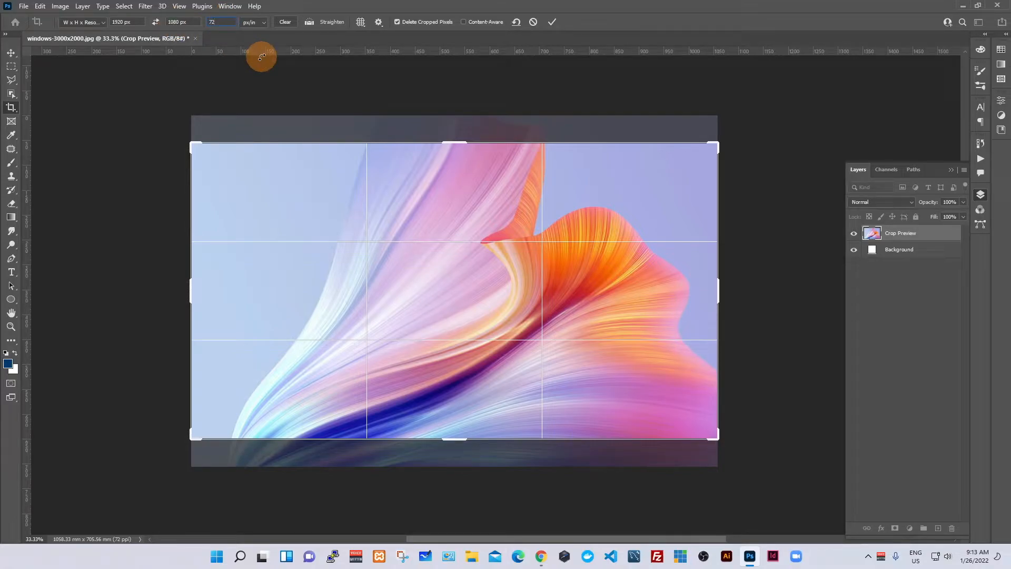
left_click(554, 21)
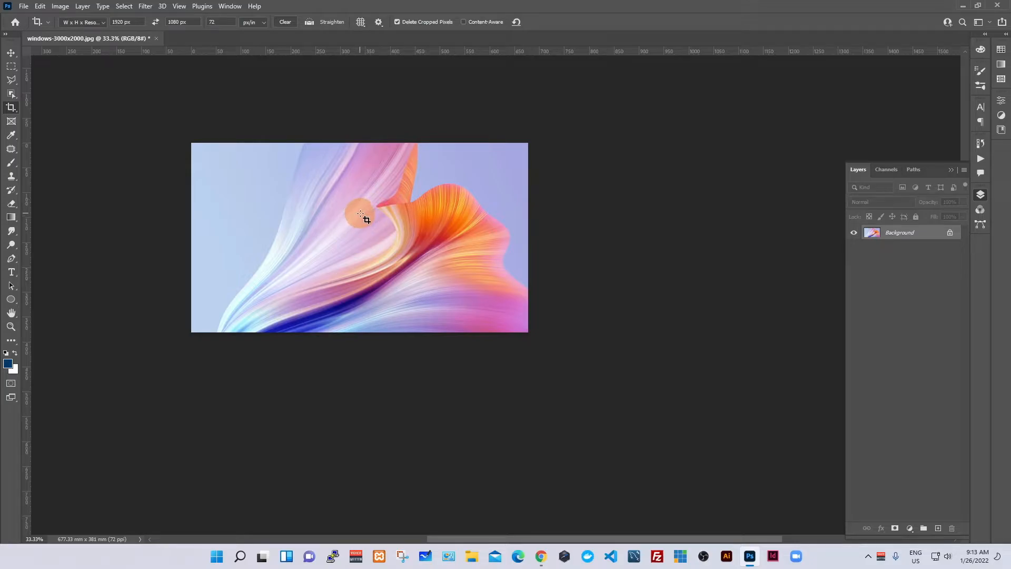
Set up an export of the cropped image in JPG format with Excellent quality.
left_click_drag(327, 196, 438, 237)
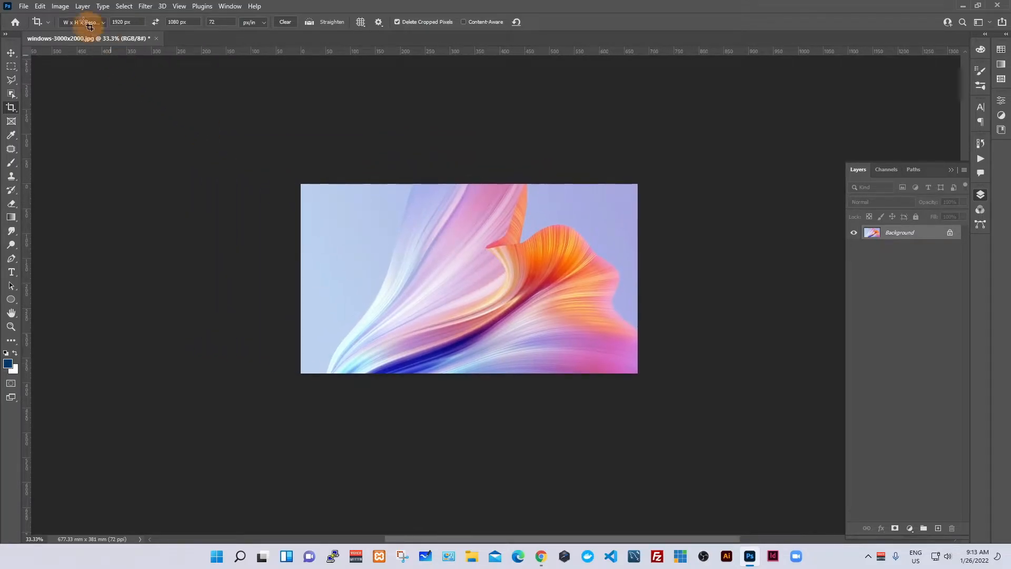
left_click(24, 7)
mouse_move(117, 170)
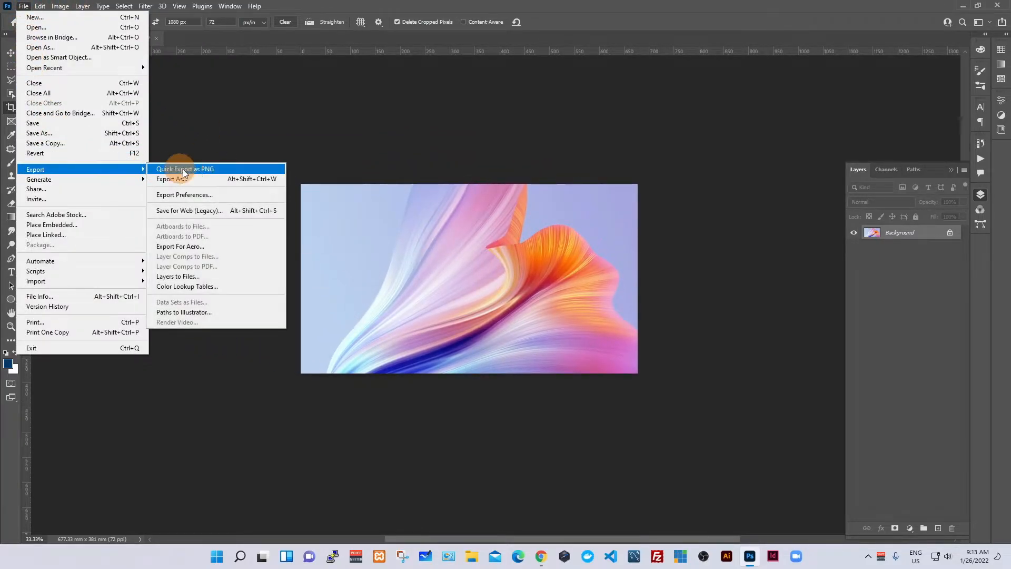
left_click(194, 179)
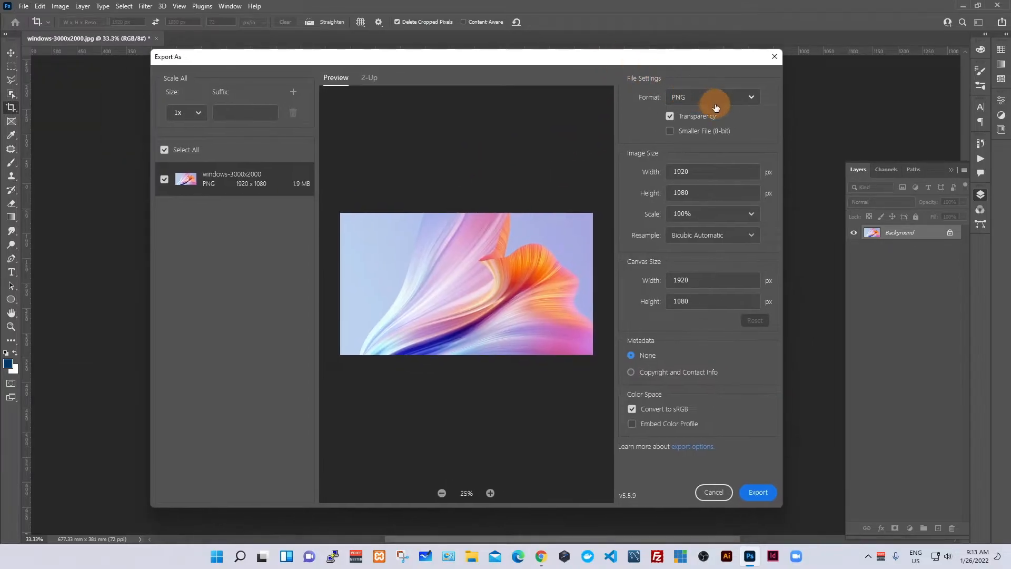
left_click(718, 98)
left_click(685, 135)
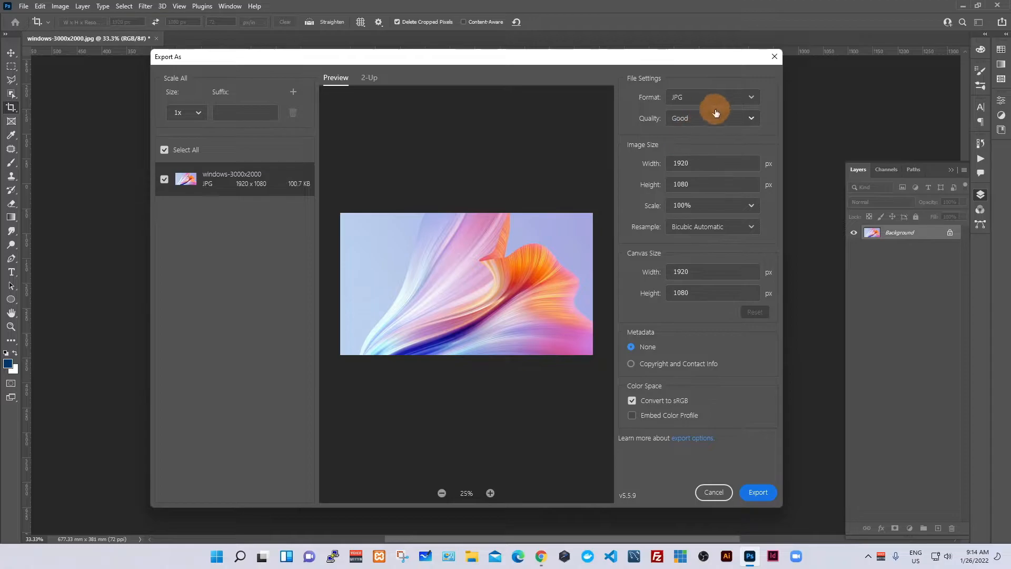
left_click(705, 119)
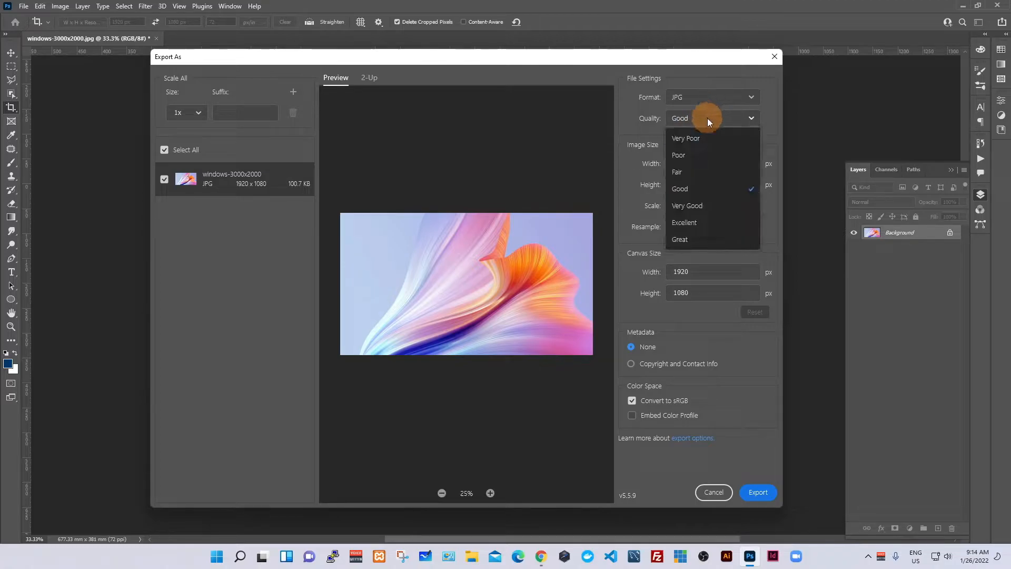
left_click(704, 224)
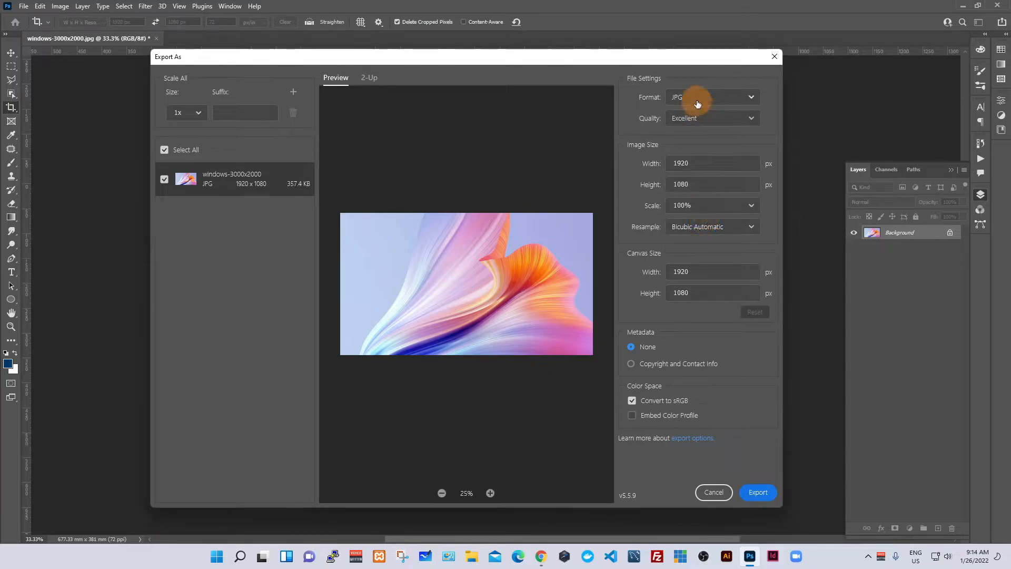
Export the image to the jan_2022 folder under the file name "windows-1920x1080 72dpi.jpg".
left_click(758, 494)
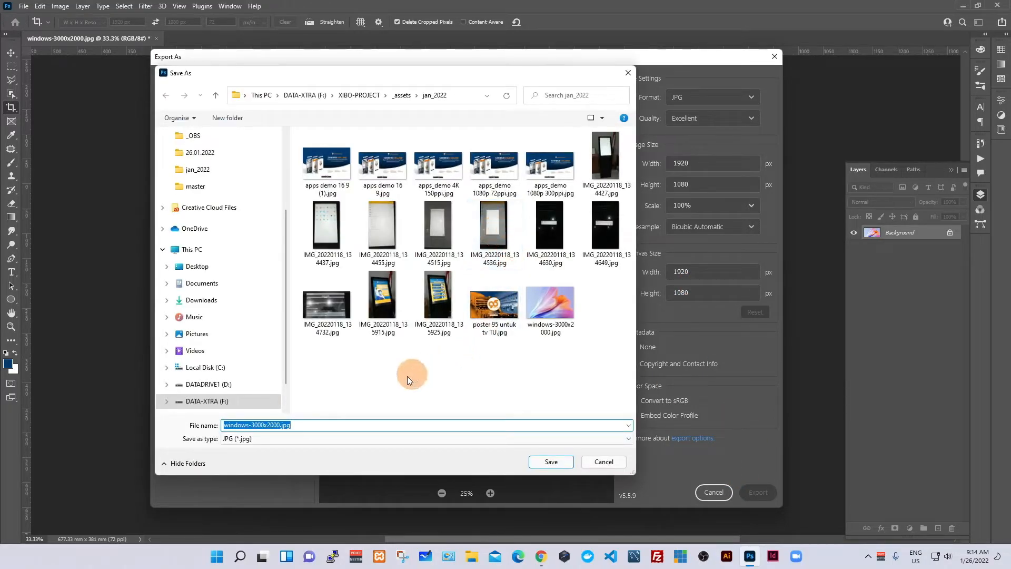
left_click(281, 424)
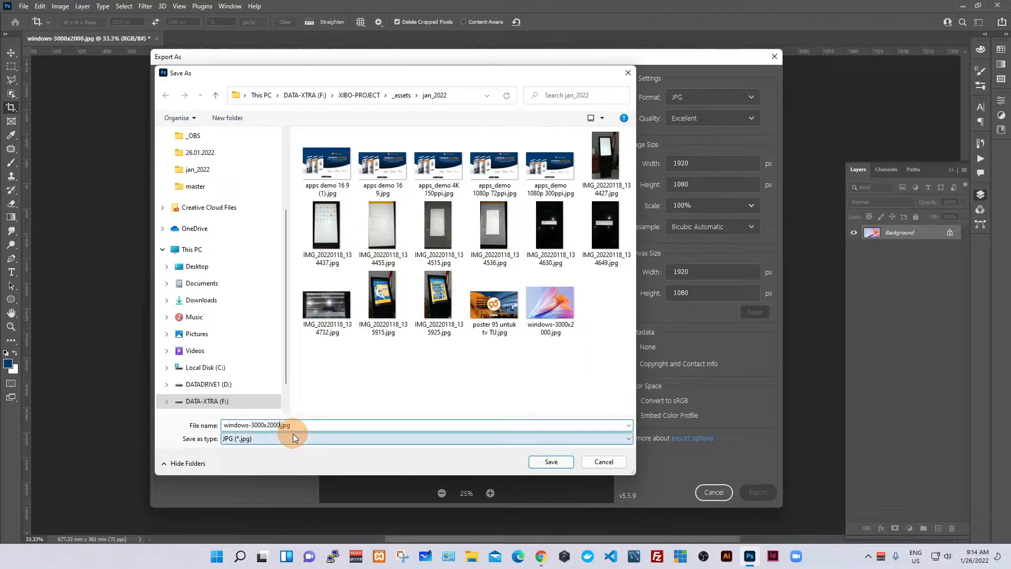
key("BackSpace")
key("BackSpace")
key("BackSpace")
key("BackSpace")
key("BackSpace")
key("BackSpace")
key("BackSpace")
key("BackSpace")
key("BackSpace")
type("192")
type("72")
type("px")
key("BackSpace")
key("BackSpace")
type("dpi")
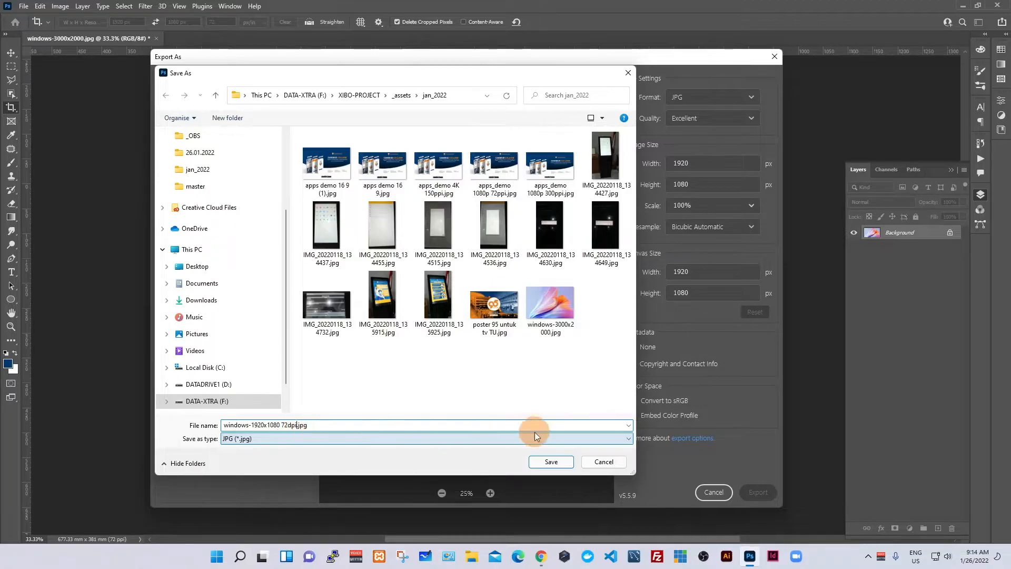
left_click(559, 461)
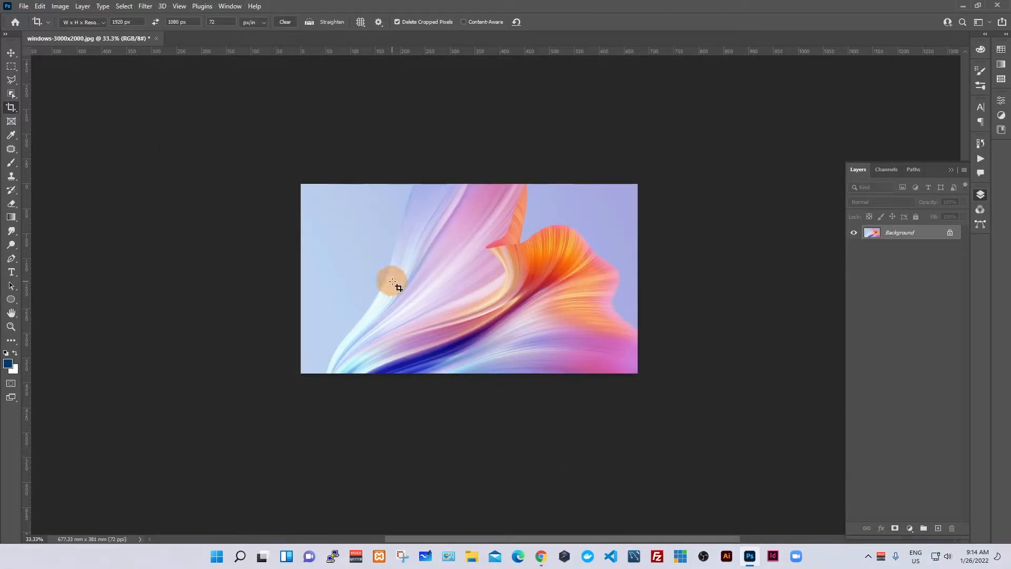
Undo the crop and check the restored image's pixel dimensions and resolution.
key("ctrl+z")
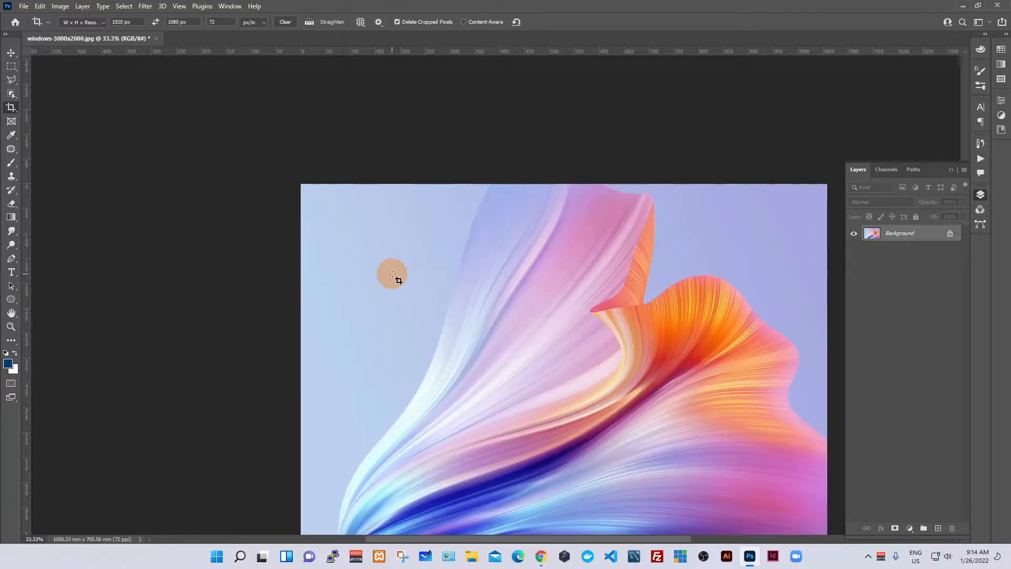
left_click_drag(528, 265, 420, 182)
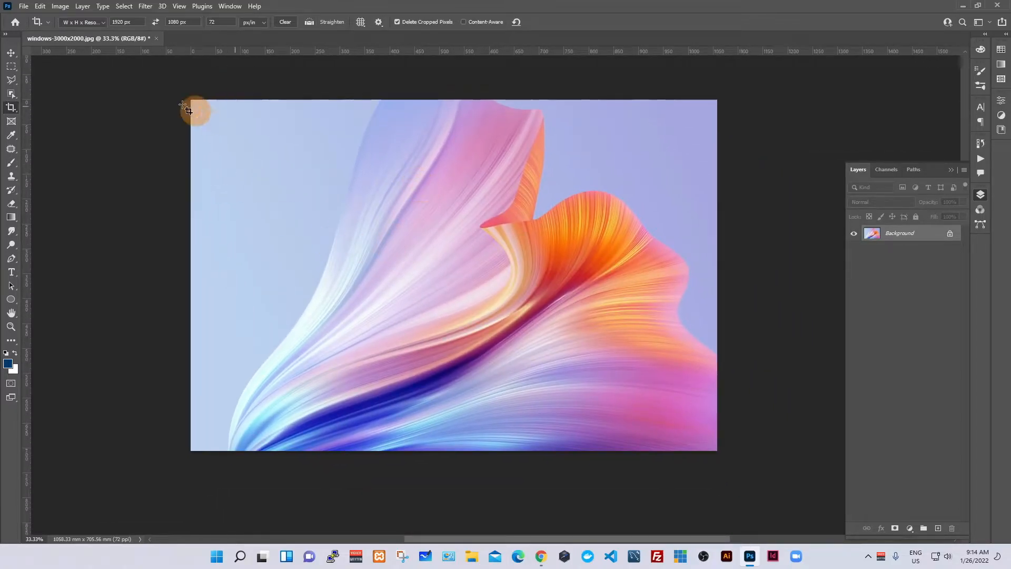
left_click(60, 6)
left_click(68, 90)
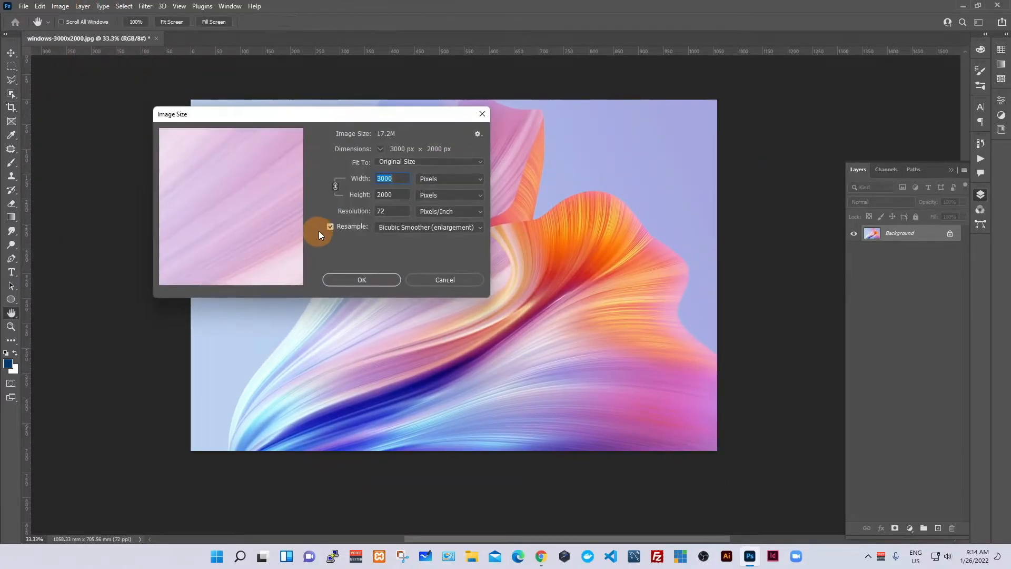
left_click(438, 276)
Crop the image to 1920 by 1080 px again with the resolution set to 150 px/in.
key("c")
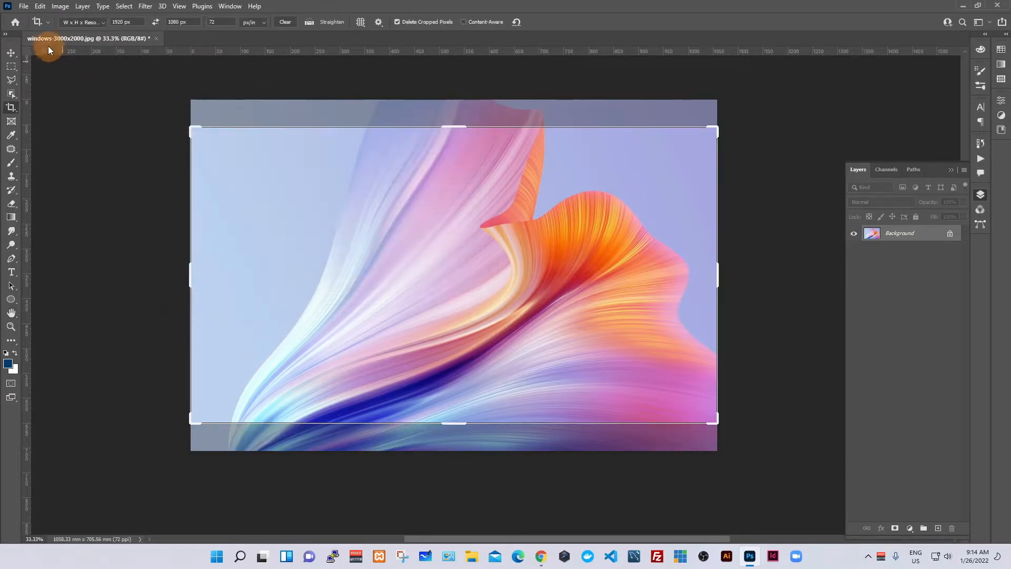
left_click(124, 22)
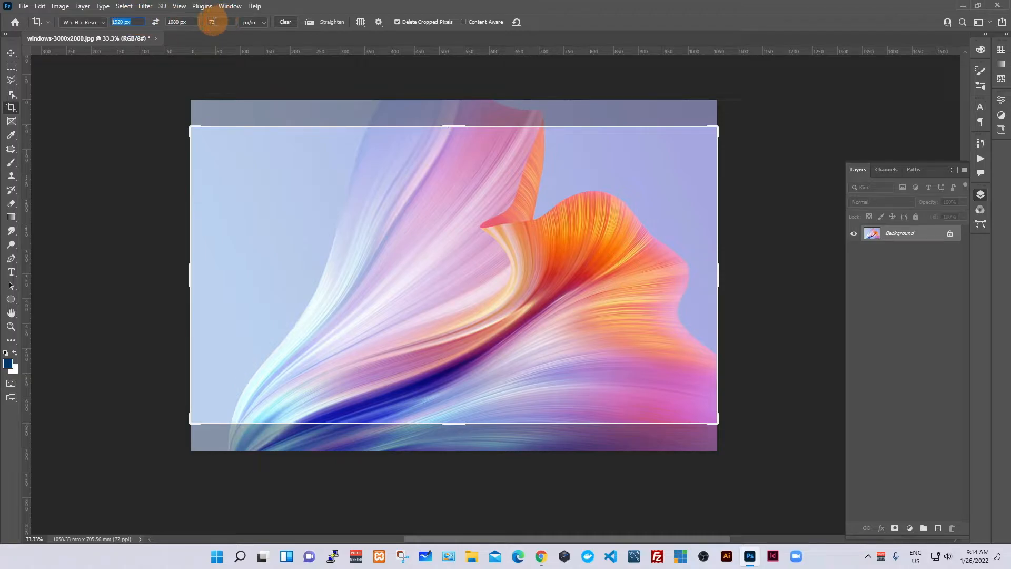
left_click_drag(221, 22, 198, 23)
type("150")
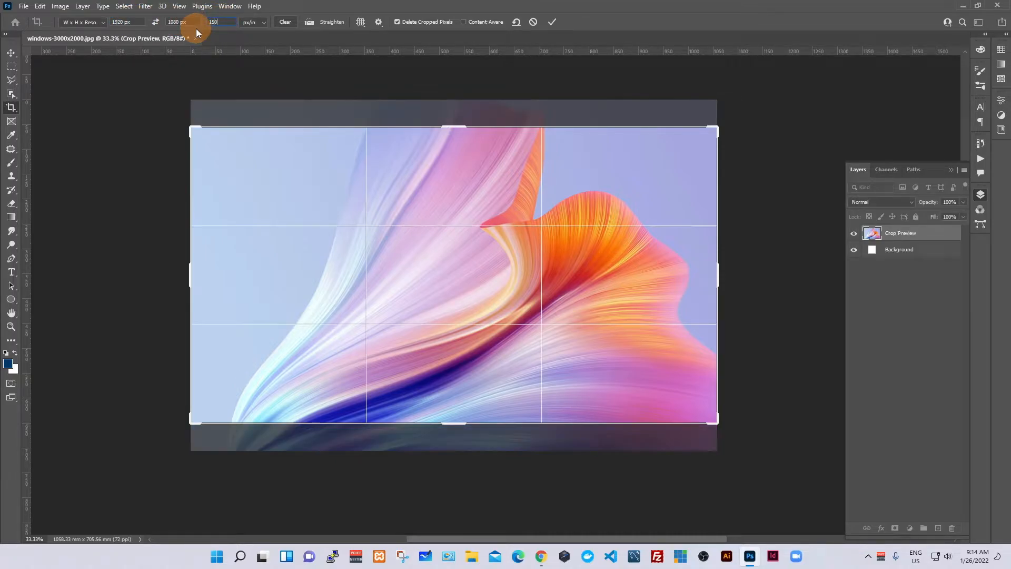
left_click(553, 21)
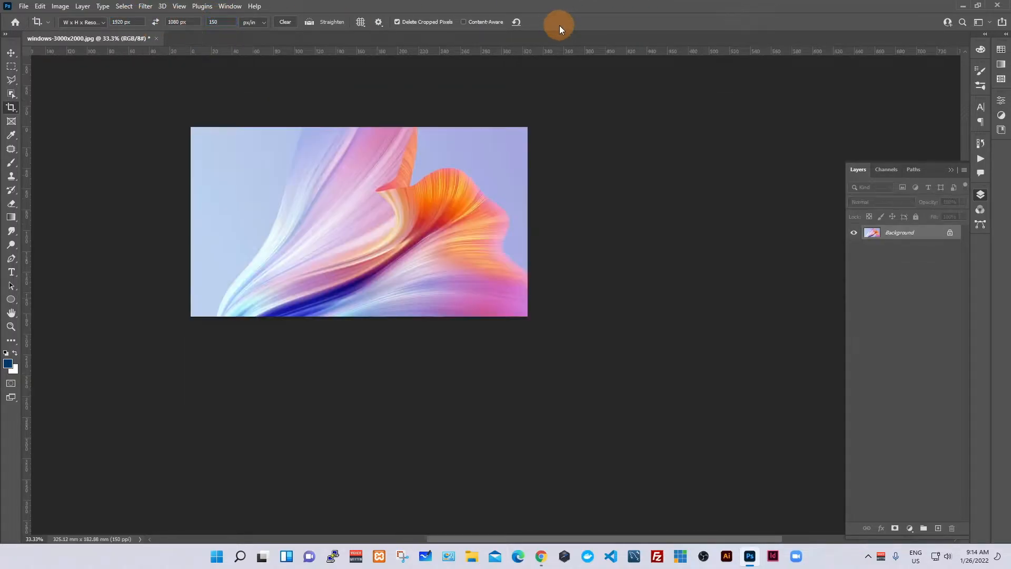
Start exporting the cropped image as a 1920 x 1080 px JPG with Good quality.
key("z")
left_click(346, 181)
left_click_drag(347, 182, 435, 213)
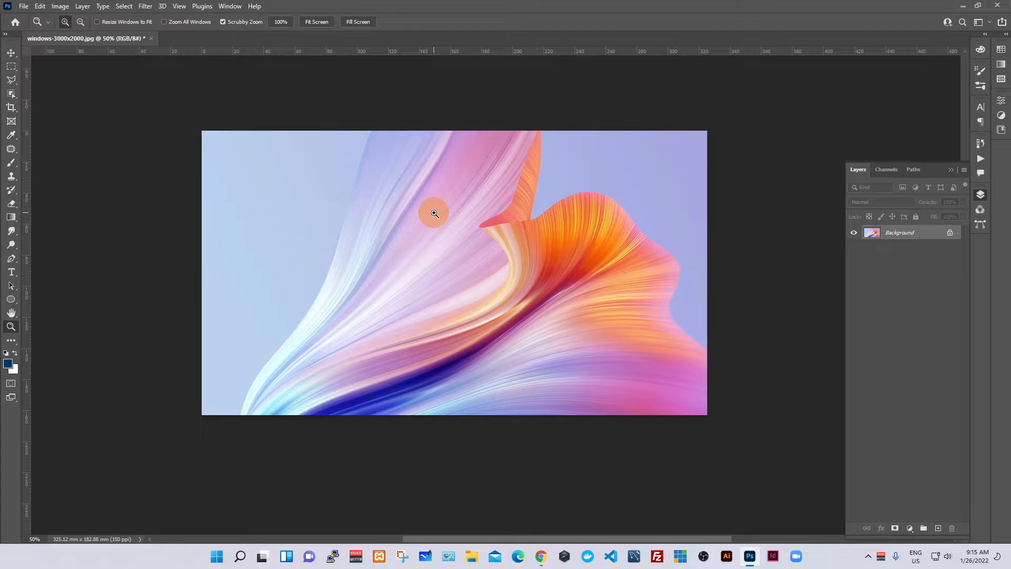
left_click(24, 6)
mouse_move(106, 169)
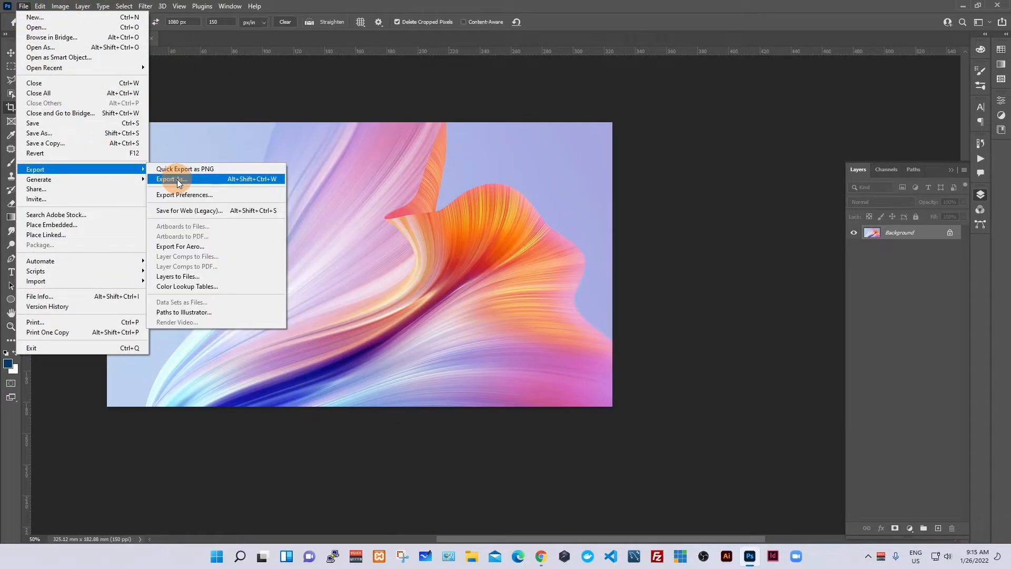
left_click(172, 179)
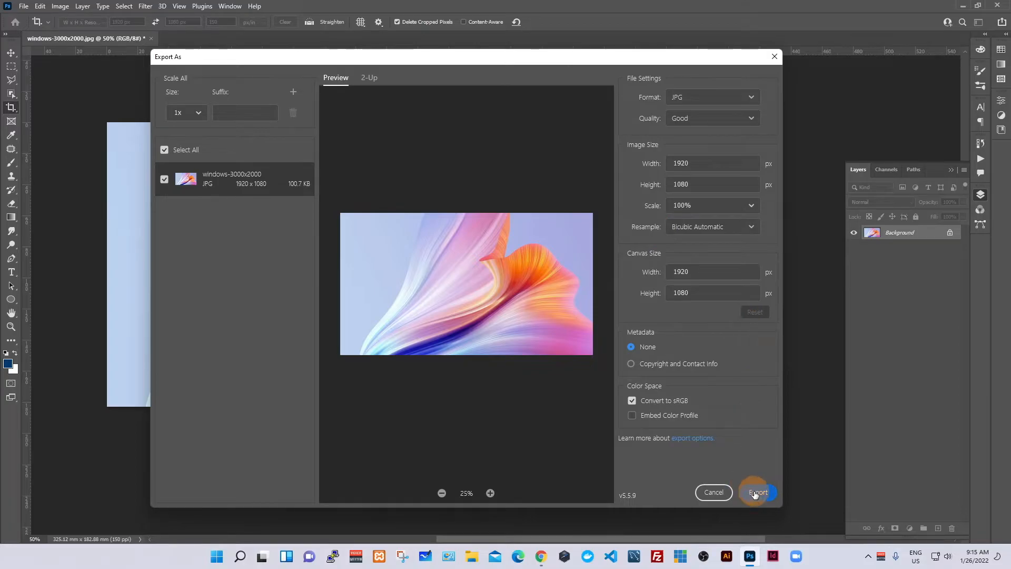
left_click(755, 494)
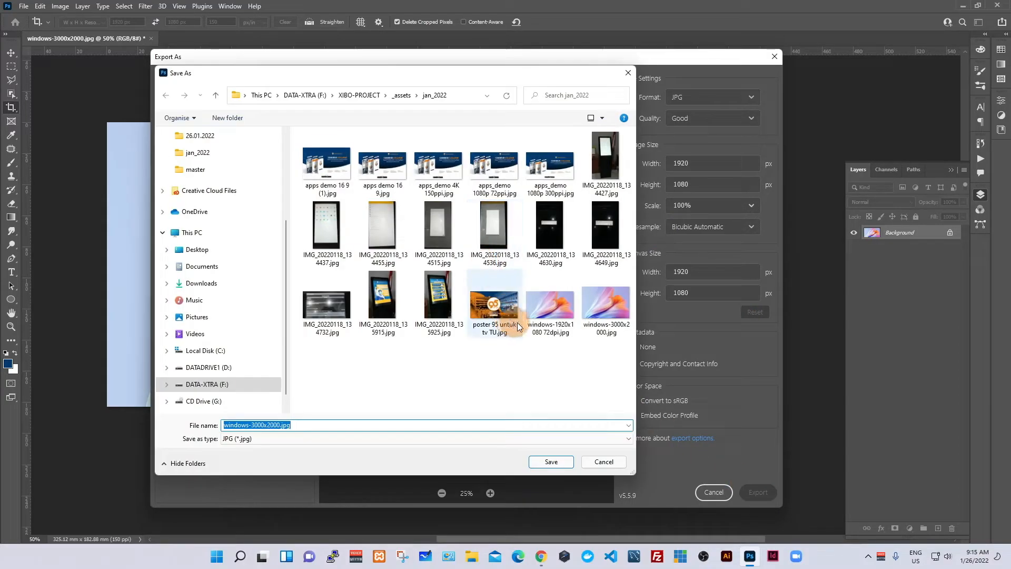
Save the export in the jan_2022 folder under the file name "windows-1920x1080 150dpi.jpg".
left_click(549, 321)
left_click(284, 424)
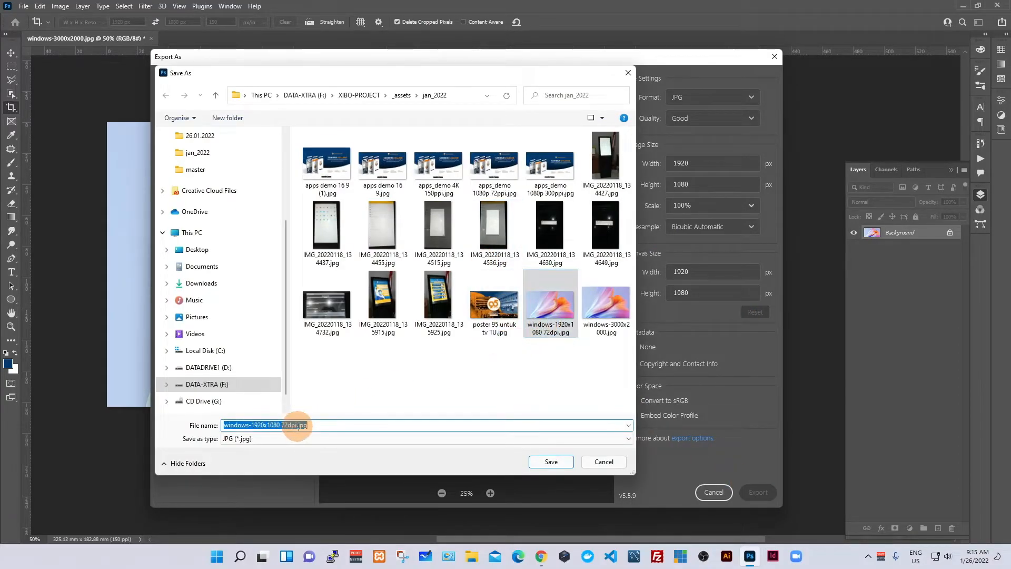
left_click(281, 425)
key("Delete")
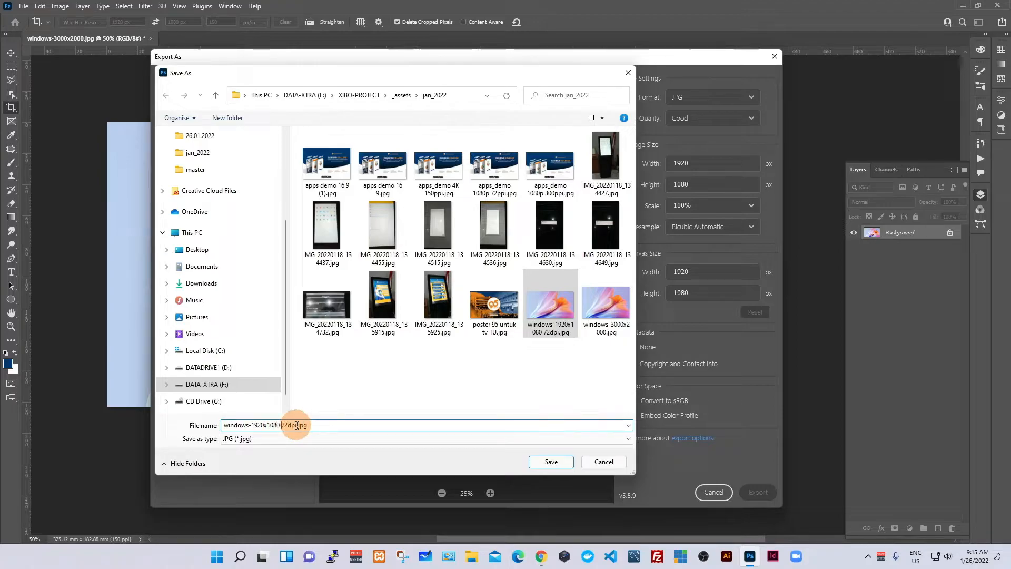
key("Delete")
type("150")
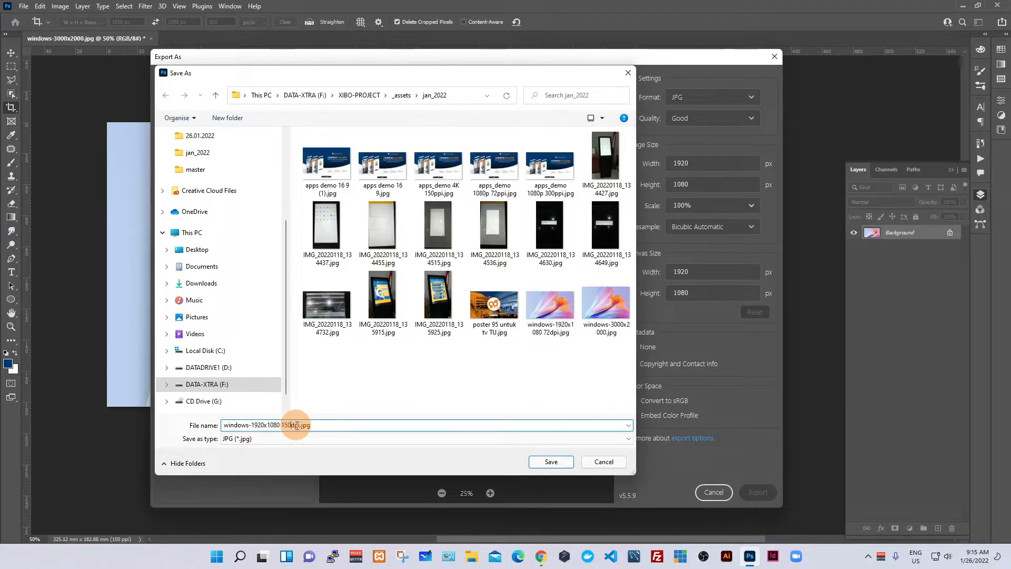
left_click(559, 465)
Undo the 150 px/in crop to restore the original full-size image.
left_click(462, 344)
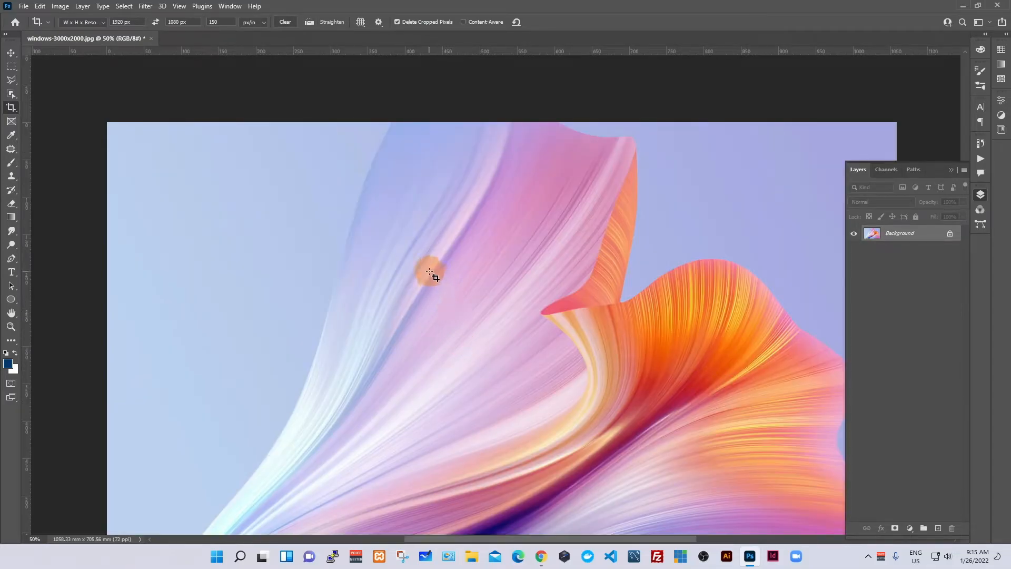
left_click_drag(467, 239, 414, 202)
left_click(412, 202)
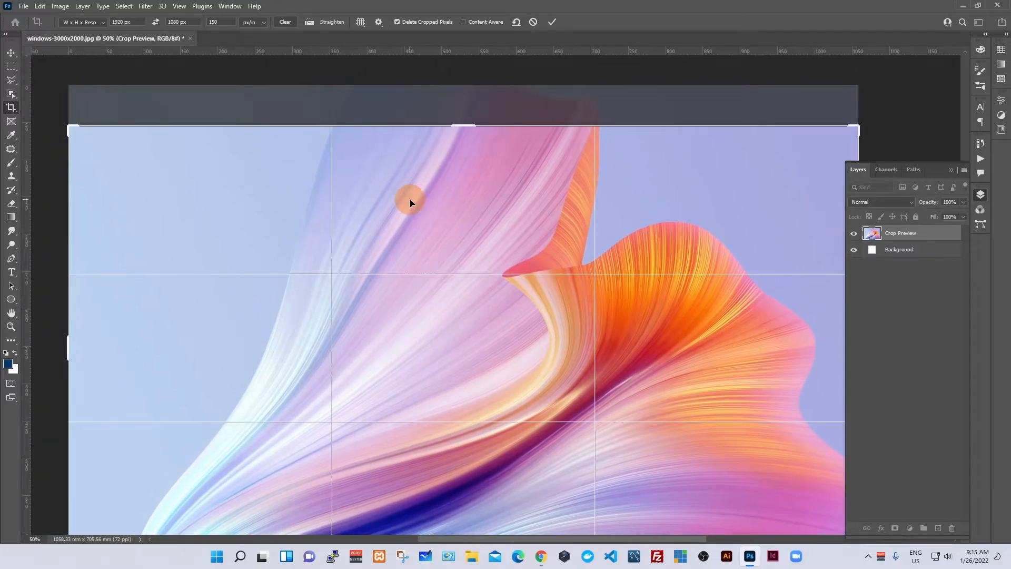
key("Escape")
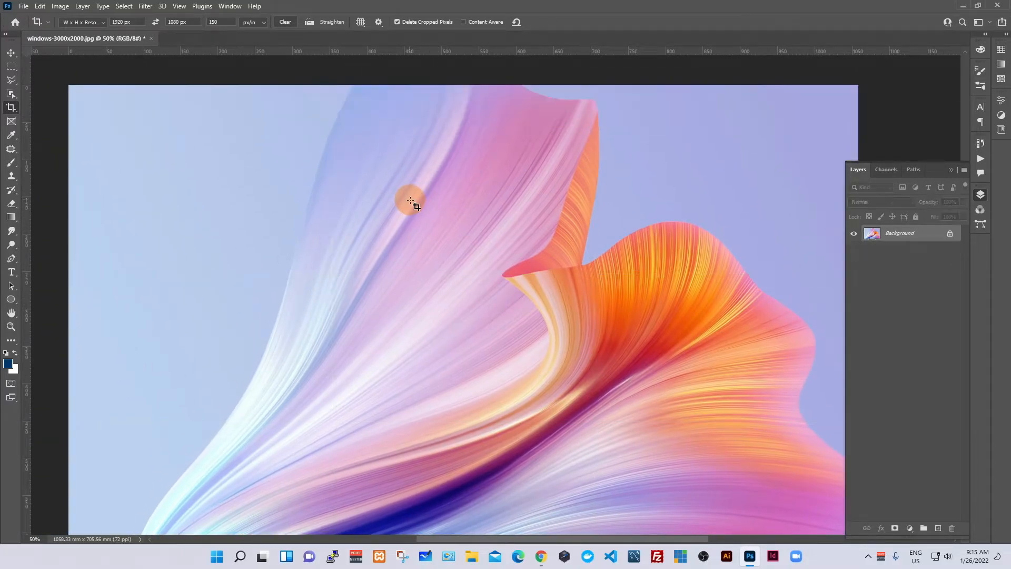
Crop the image to 1920 by 1080 px with the resolution set to 300 px/in.
key("z")
left_click(412, 202, "alt")
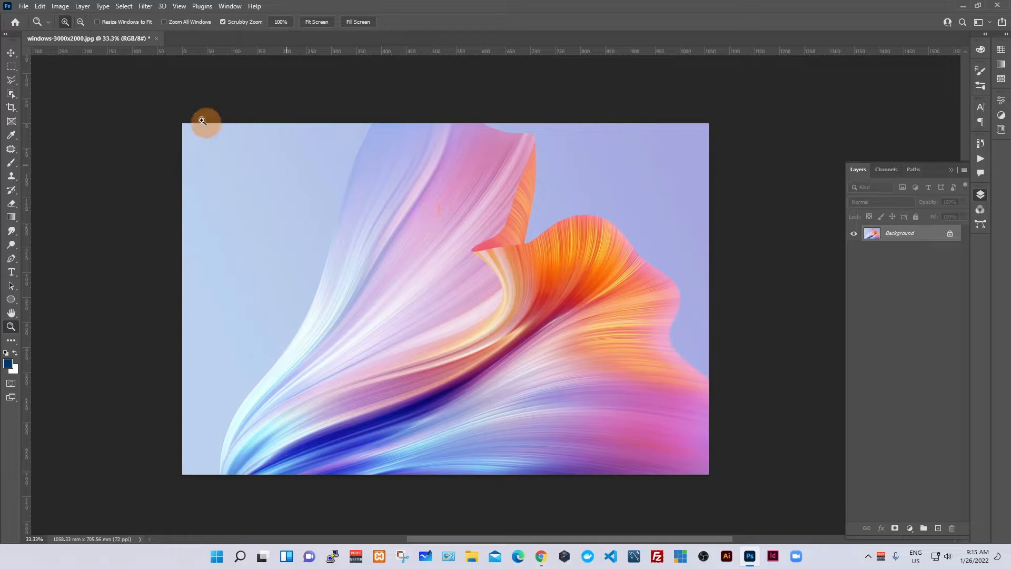
key("c")
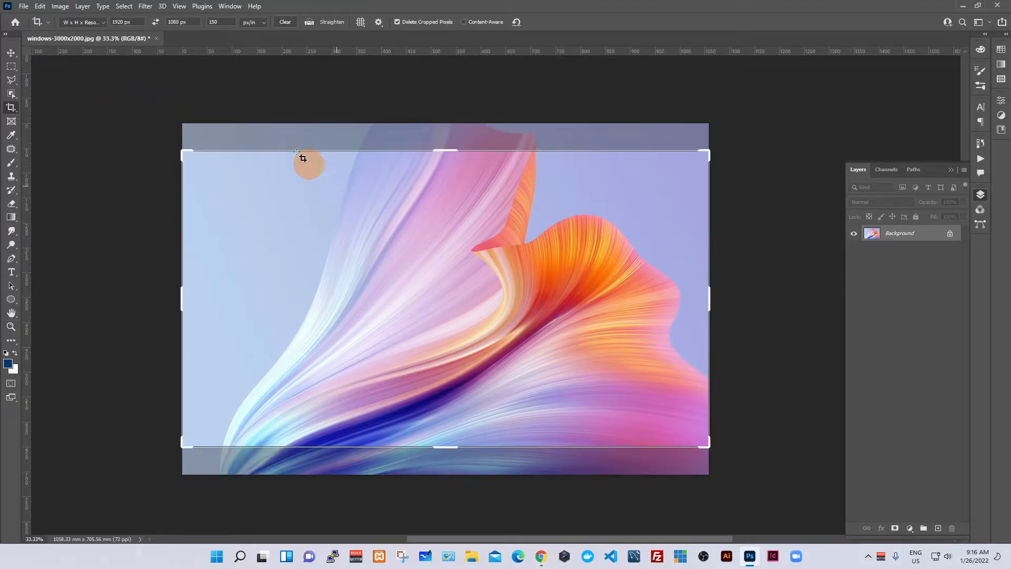
left_click_drag(225, 23, 204, 27)
type("300")
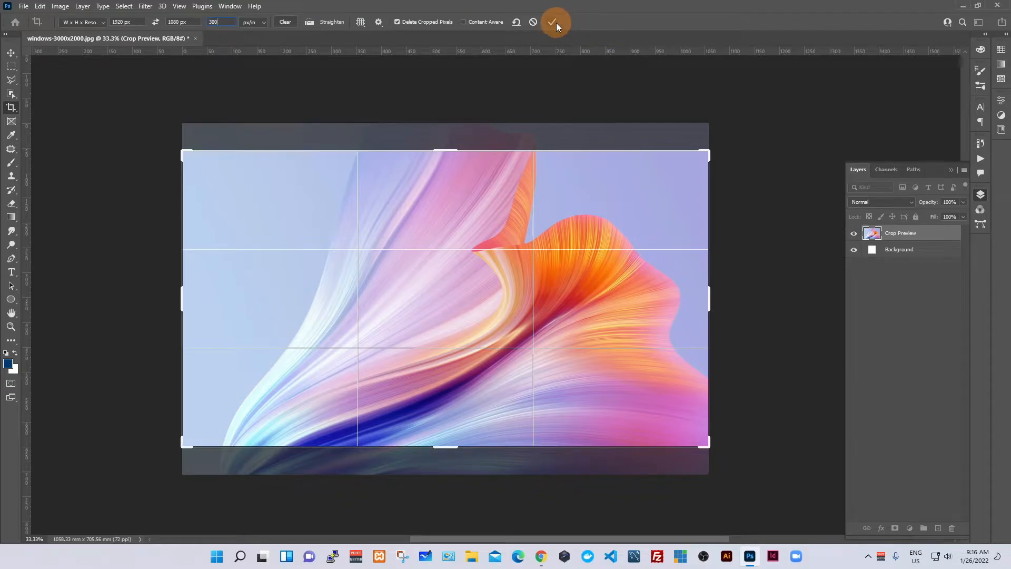
left_click(553, 22)
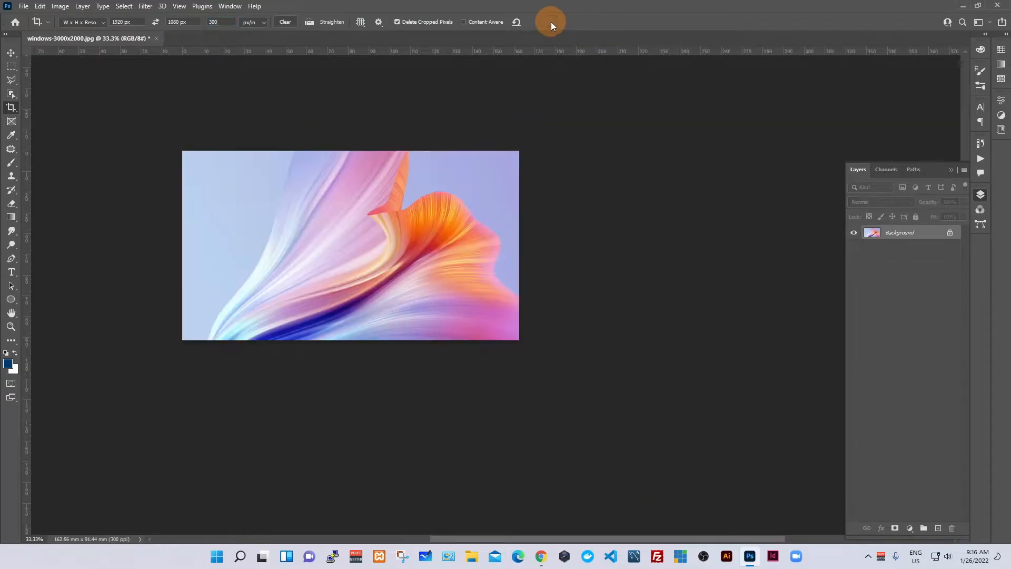
Set up an export of the 300 px/in crop in JPG format with Excellent quality.
key("z")
left_click(342, 201)
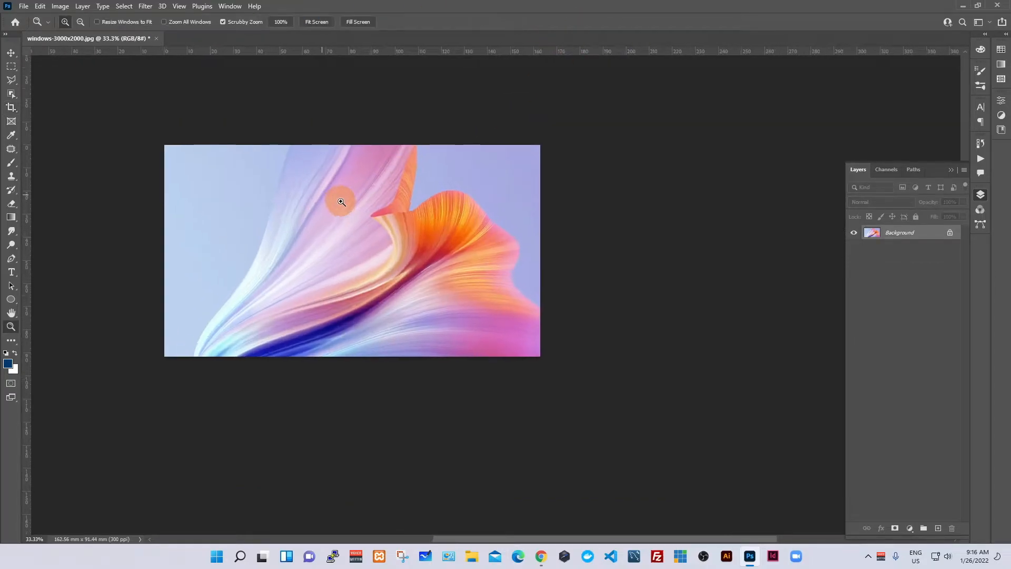
left_click_drag(344, 200, 413, 208)
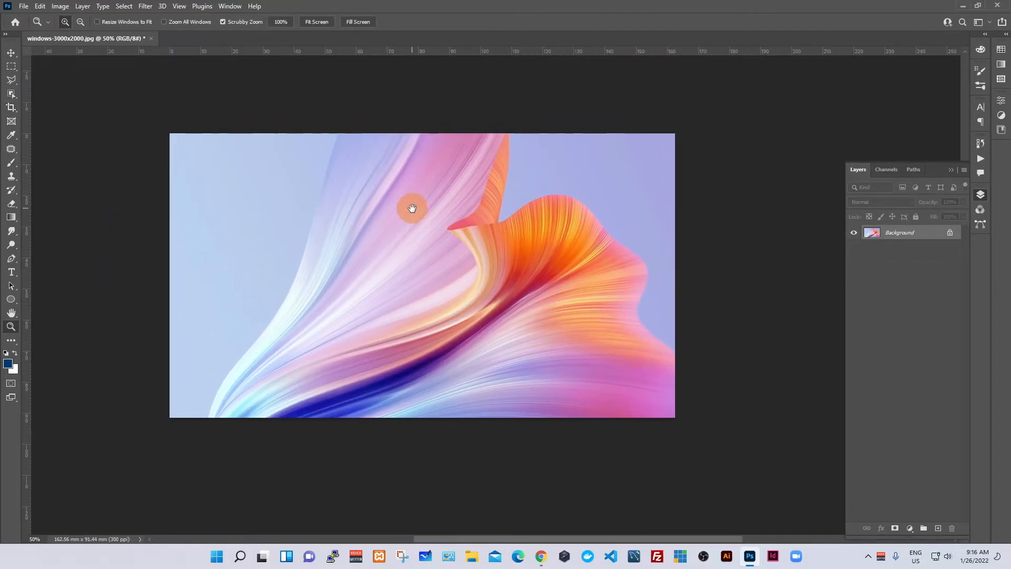
left_click(24, 7)
mouse_move(99, 169)
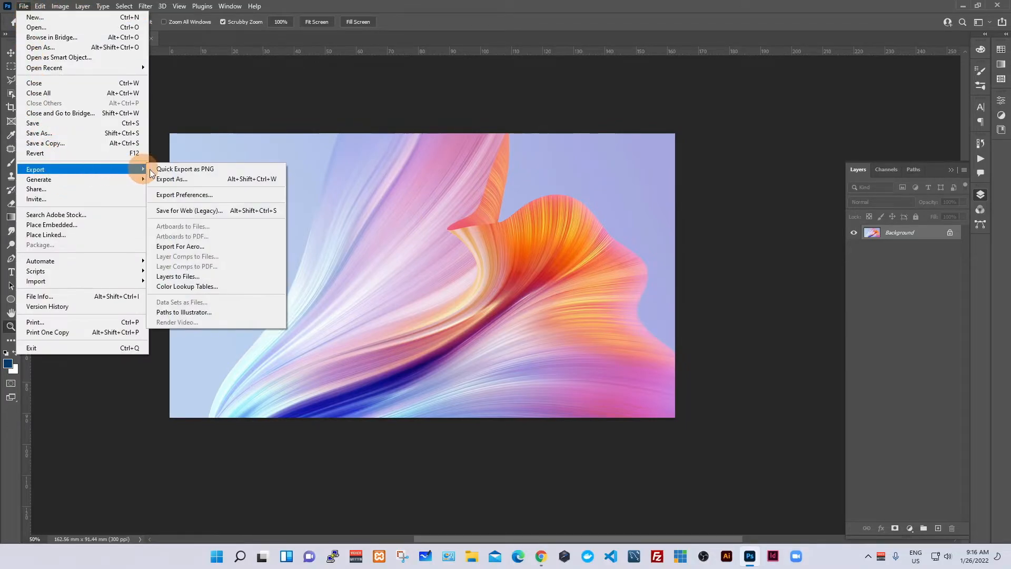
left_click(187, 178)
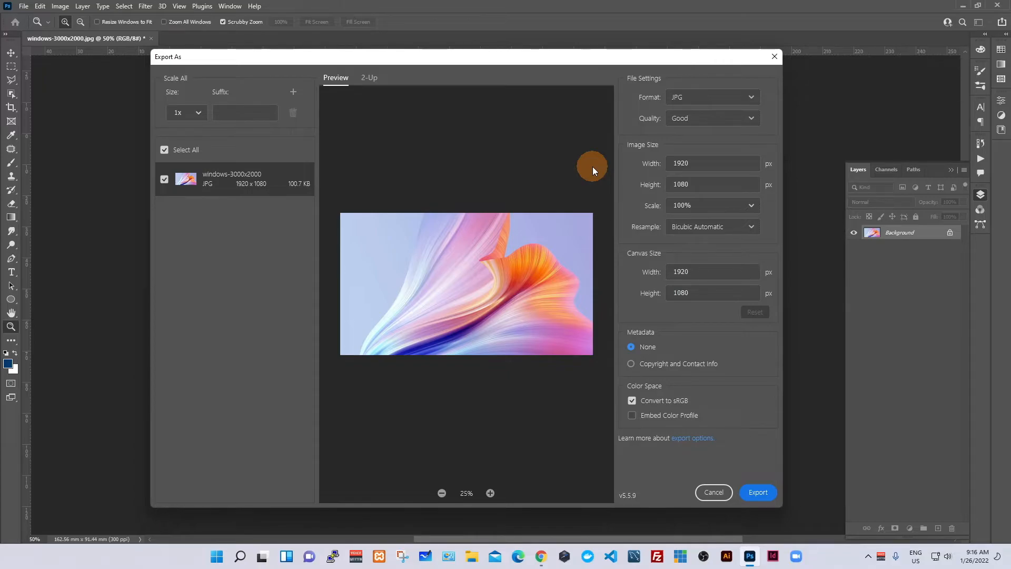
left_click(712, 114)
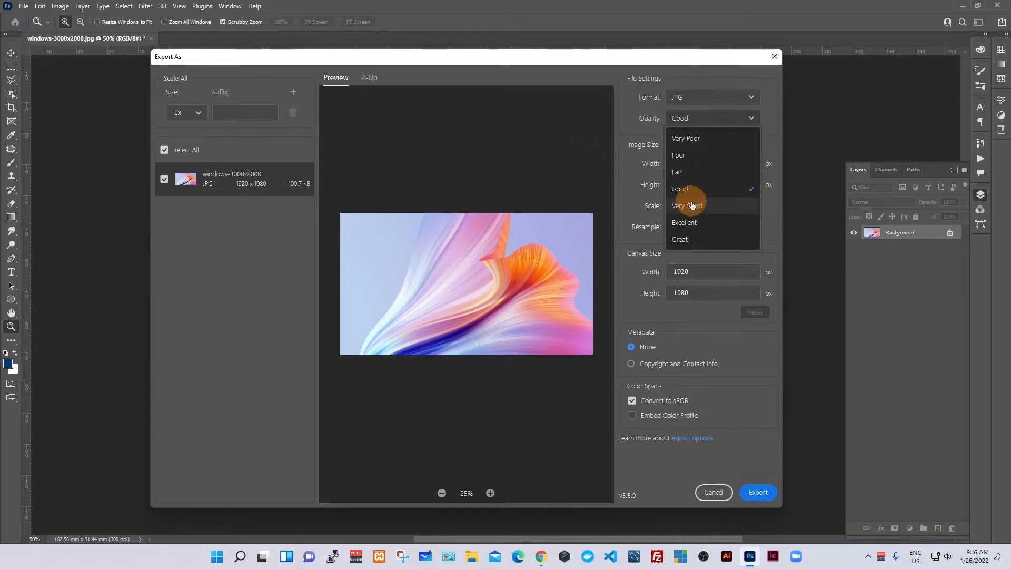
left_click(691, 221)
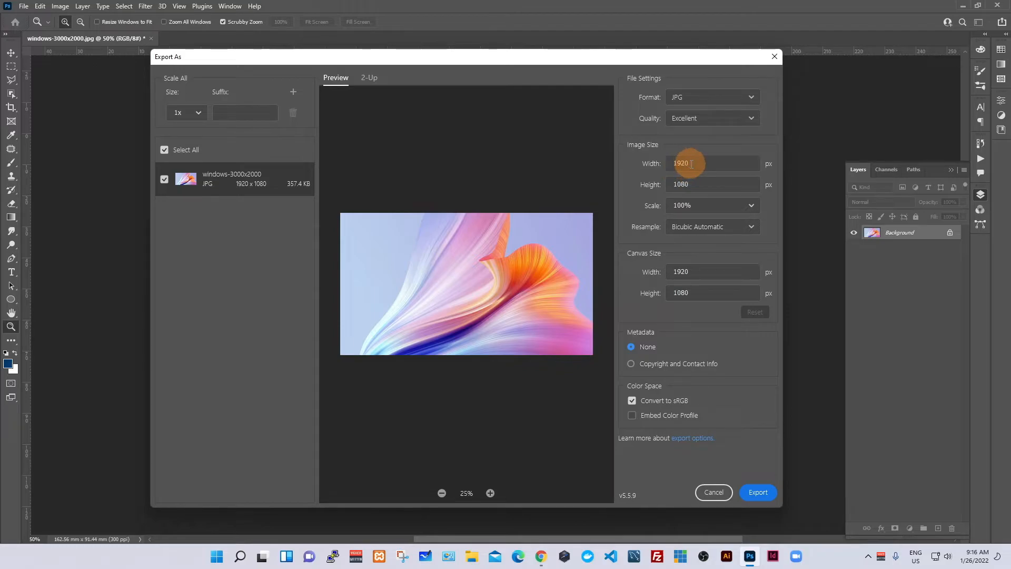
Export the image to the jan_2022 folder under the file name "windows-1920x1080 300dpi.jpg".
left_click(758, 491)
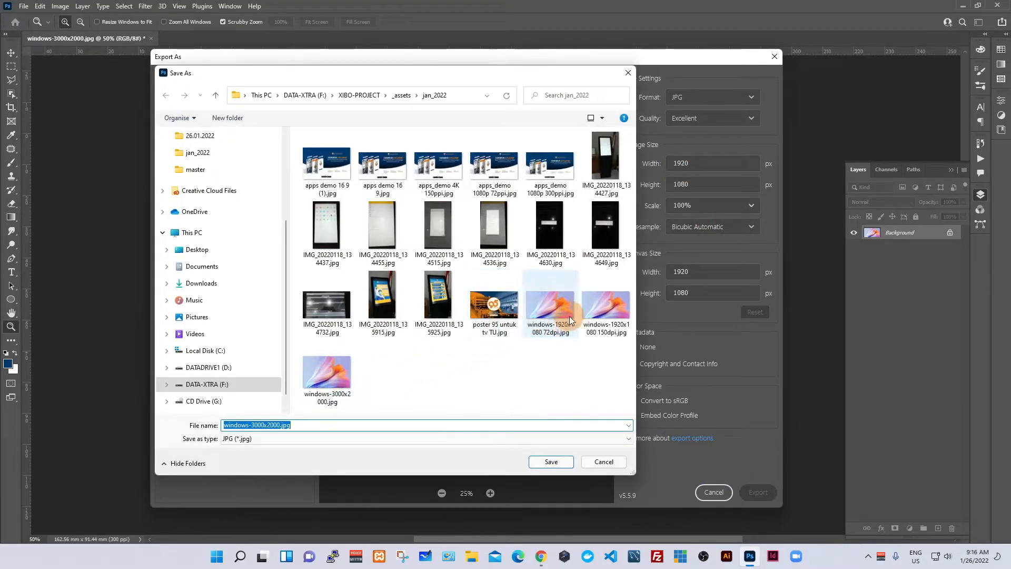
left_click(604, 313)
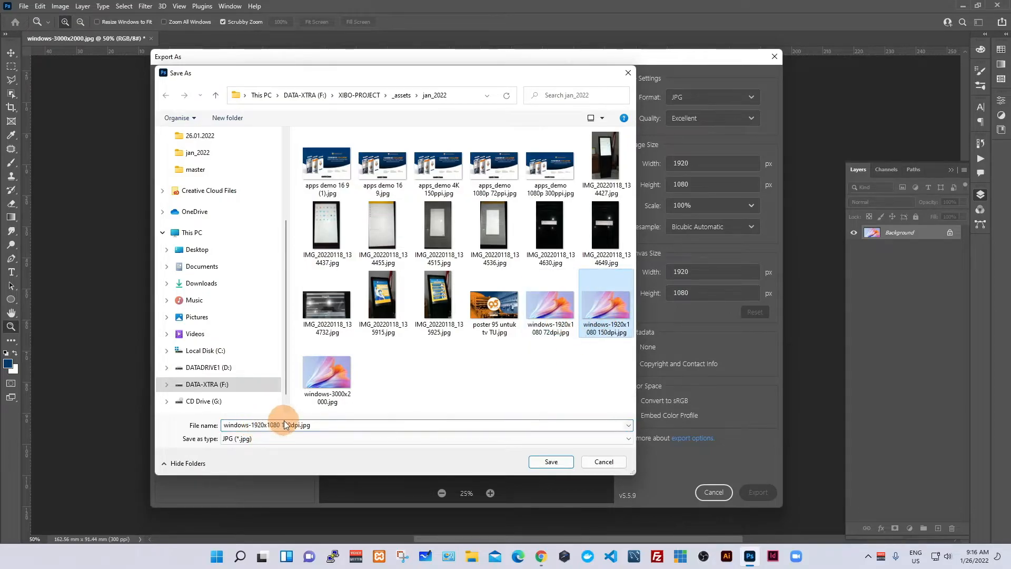
left_click(292, 425)
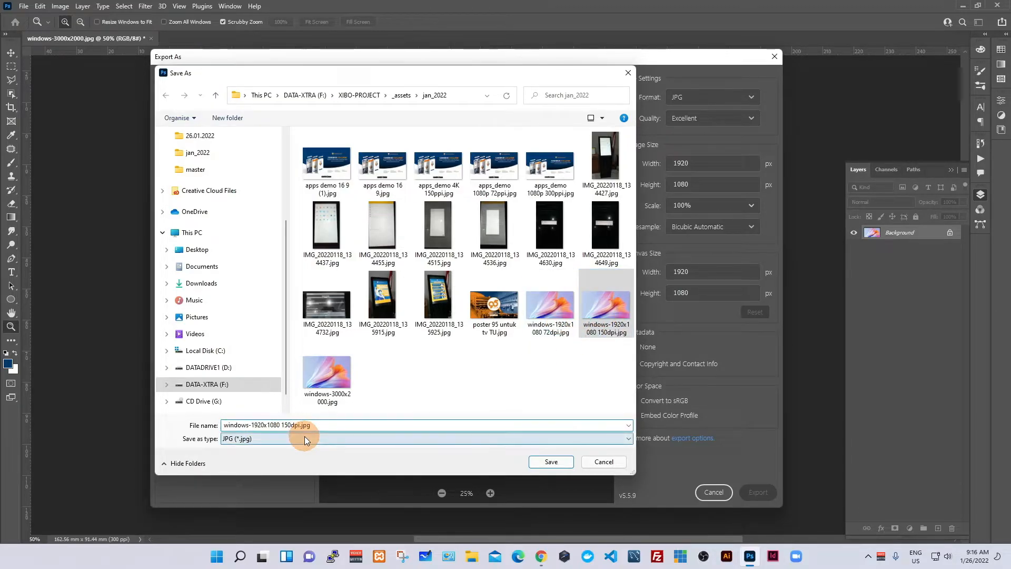
key("BackSpace")
key("BackSpace")
type("30")
left_click(551, 462)
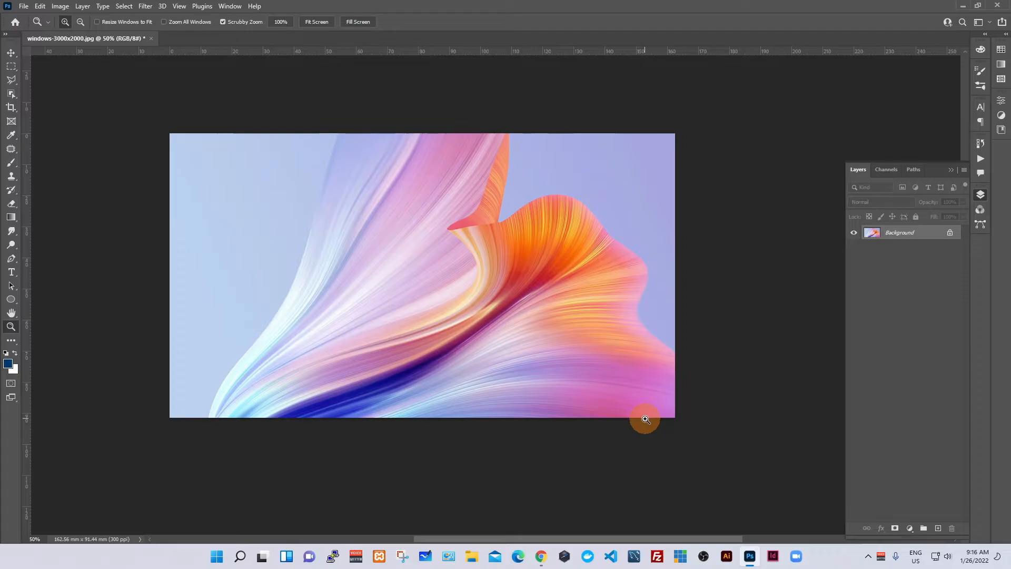
Switch to the Xibo layout designer in Chrome, open the Daftar Menu playlist for editing and start an image upload.
left_click(540, 558)
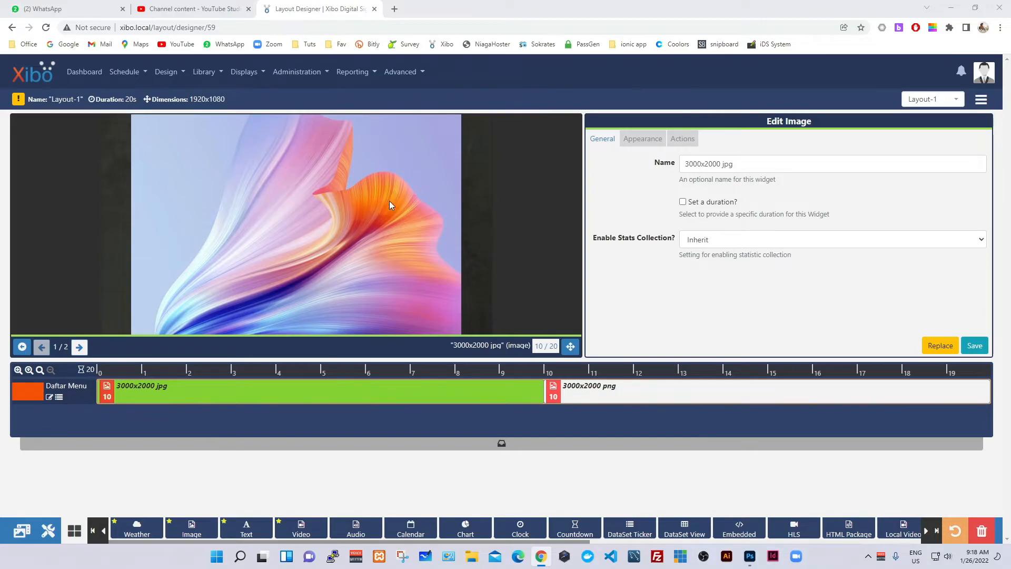
left_click(59, 398)
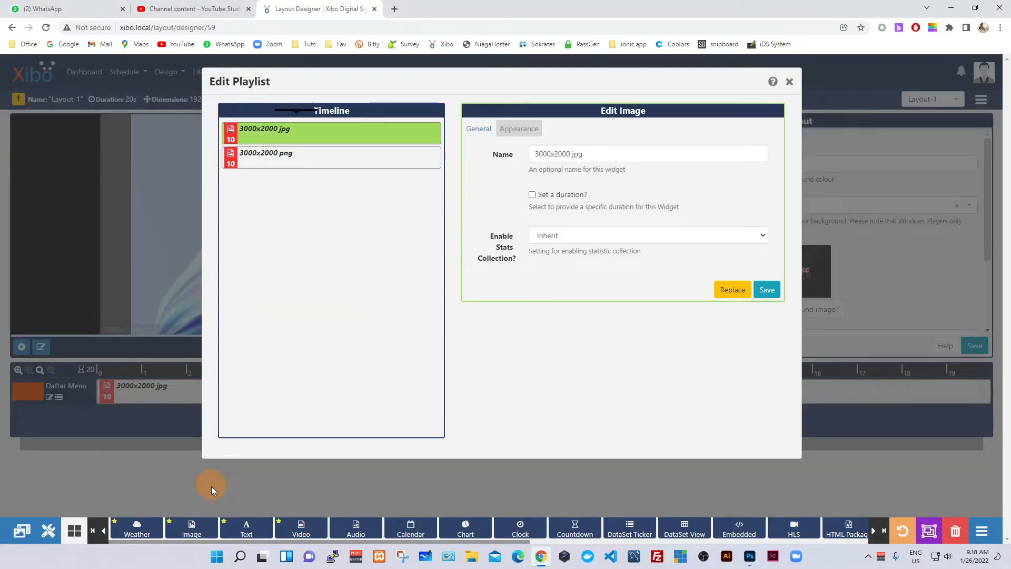
left_click(181, 527)
left_click(348, 326)
Add the 72dpi, 150dpi and 300dpi versions of the windows-1920x1080 JPG to the media upload.
left_click(321, 197)
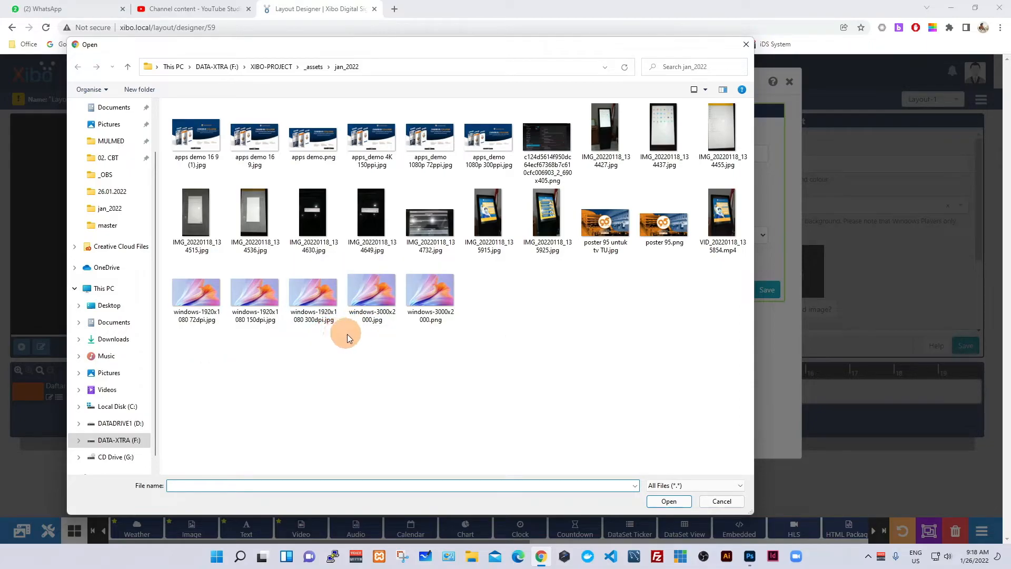
left_click(190, 300)
left_click(294, 324, "shift")
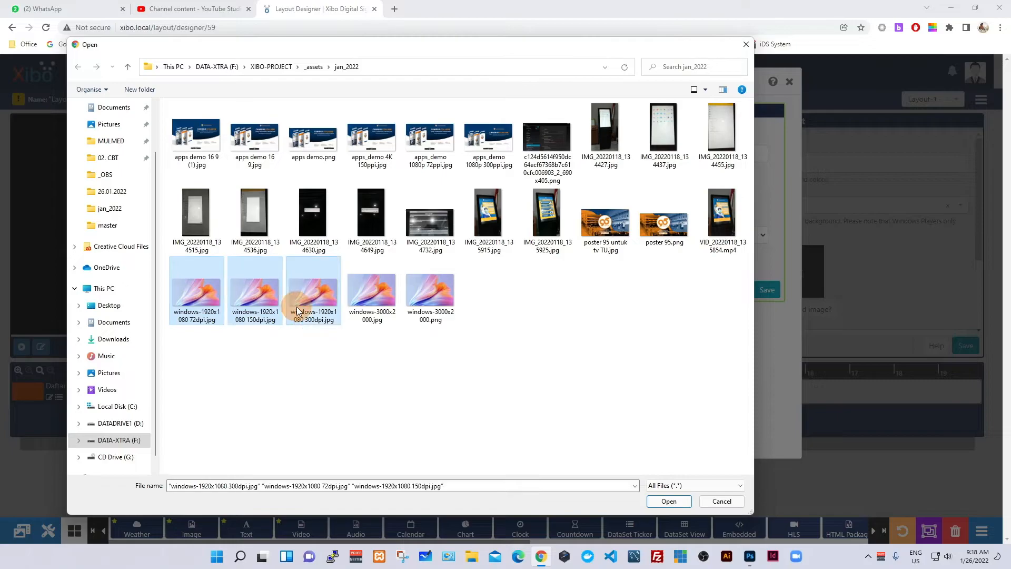
left_click(667, 500)
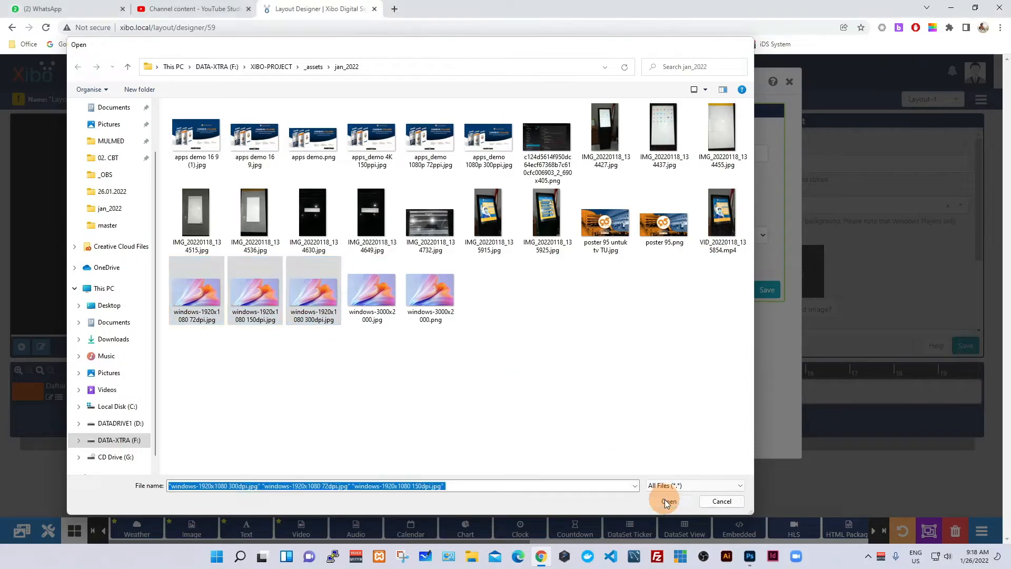
Name the first file in the upload queue 72 and the second one 150.
left_click(391, 275)
left_click(386, 270)
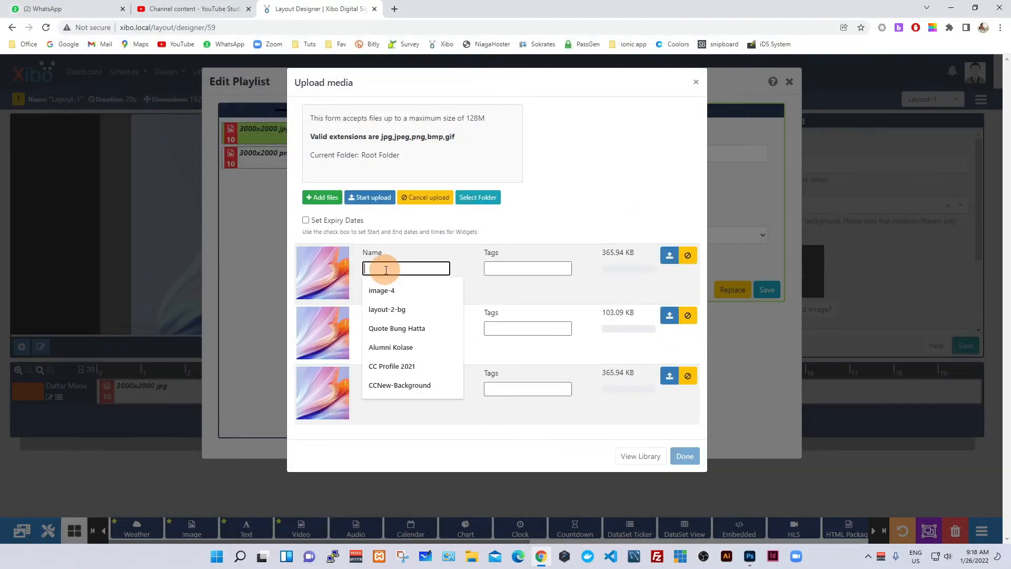
type("72")
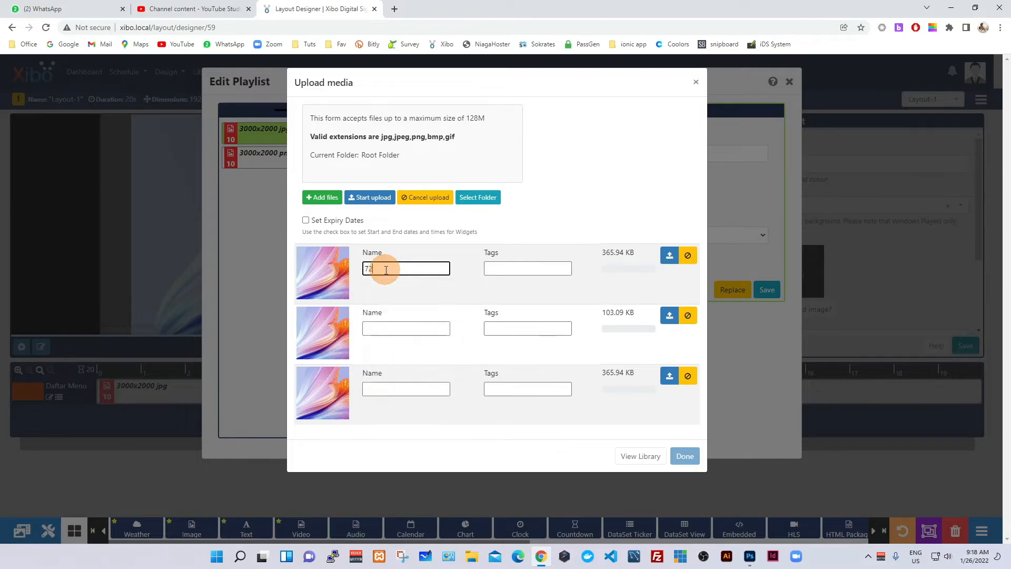
left_click(394, 333)
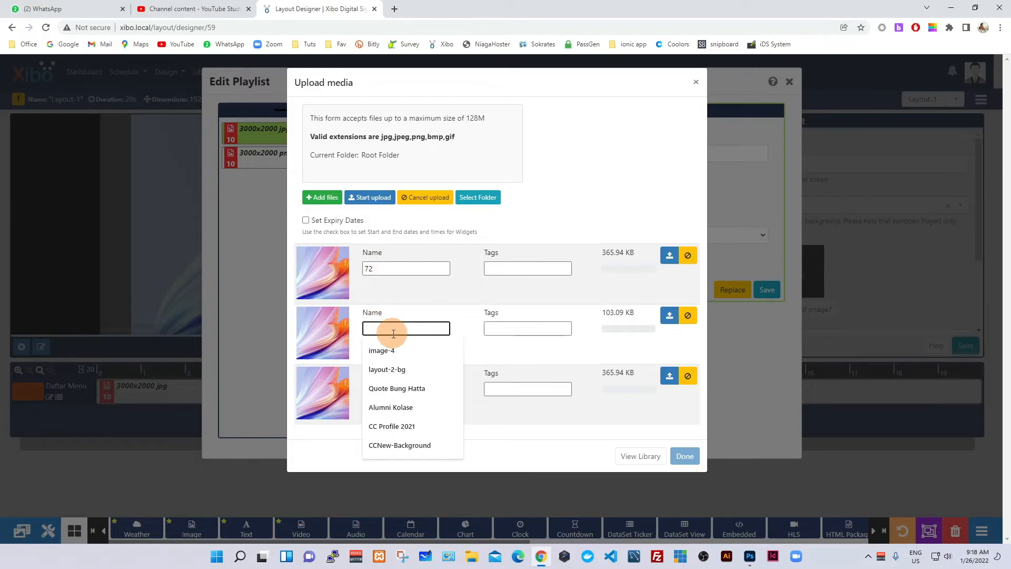
type("15")
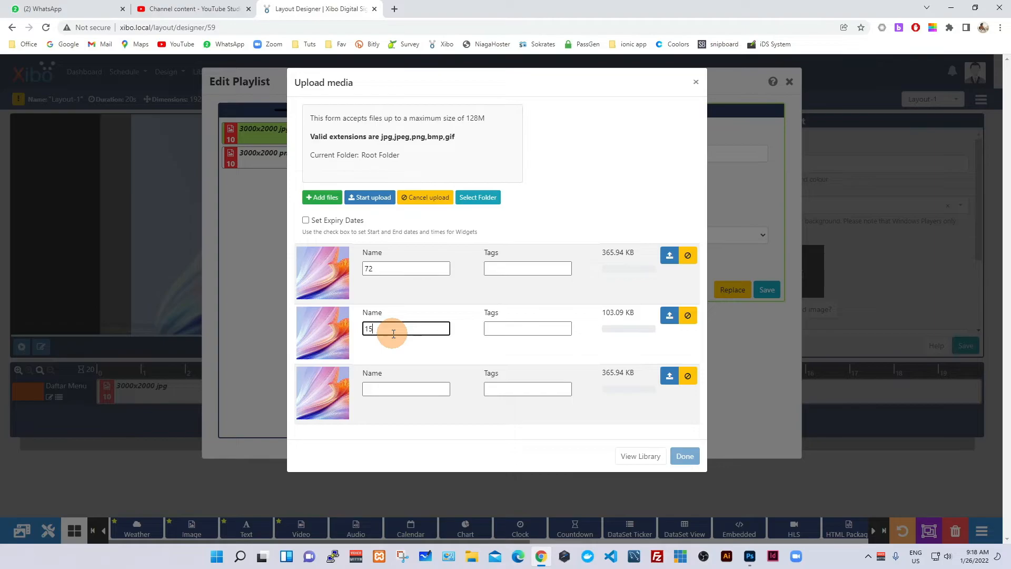
type("0")
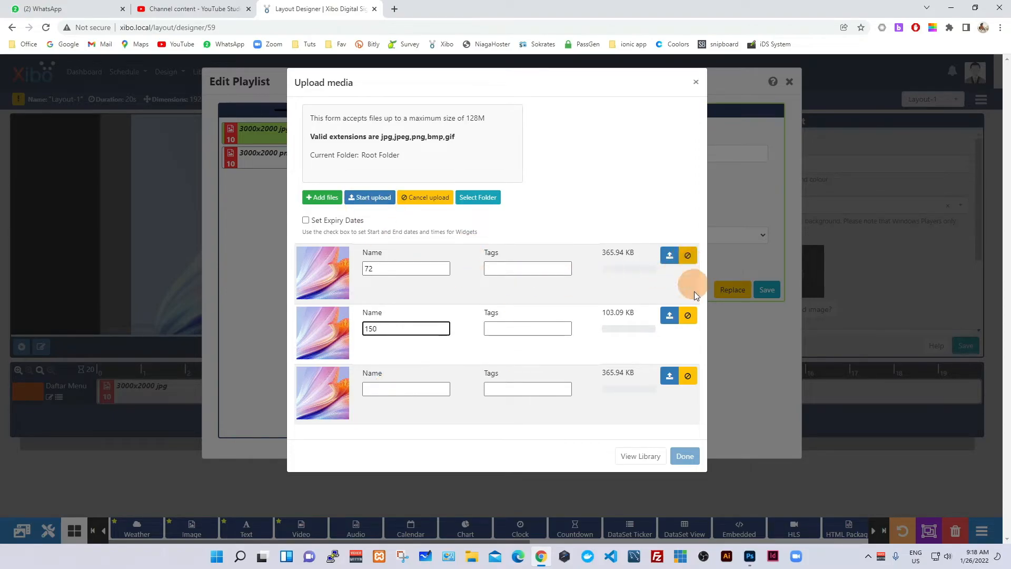
Remove all three images from the upload queue.
left_click(688, 375)
left_click(688, 316)
left_click(688, 255)
Add windows-1920x1080 72dpi.jpg to the media upload queue and name it 72.
left_click(326, 199)
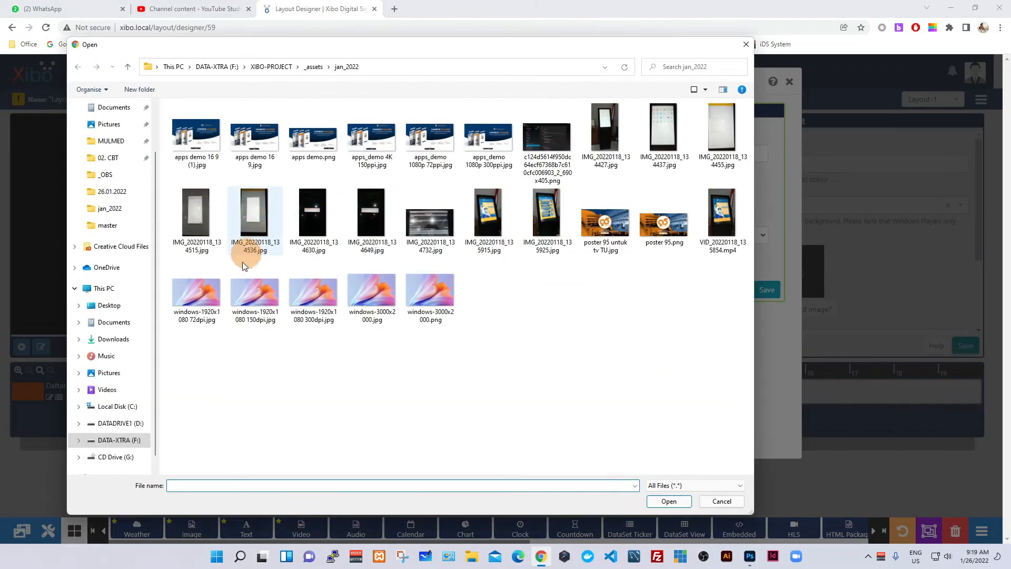
left_click(197, 299)
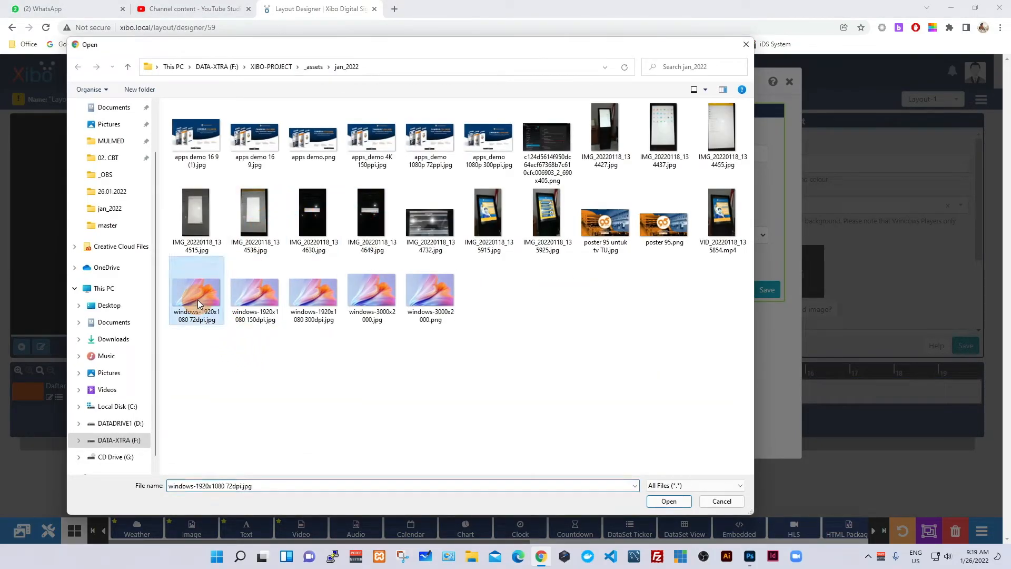
left_click(667, 501)
left_click(388, 269)
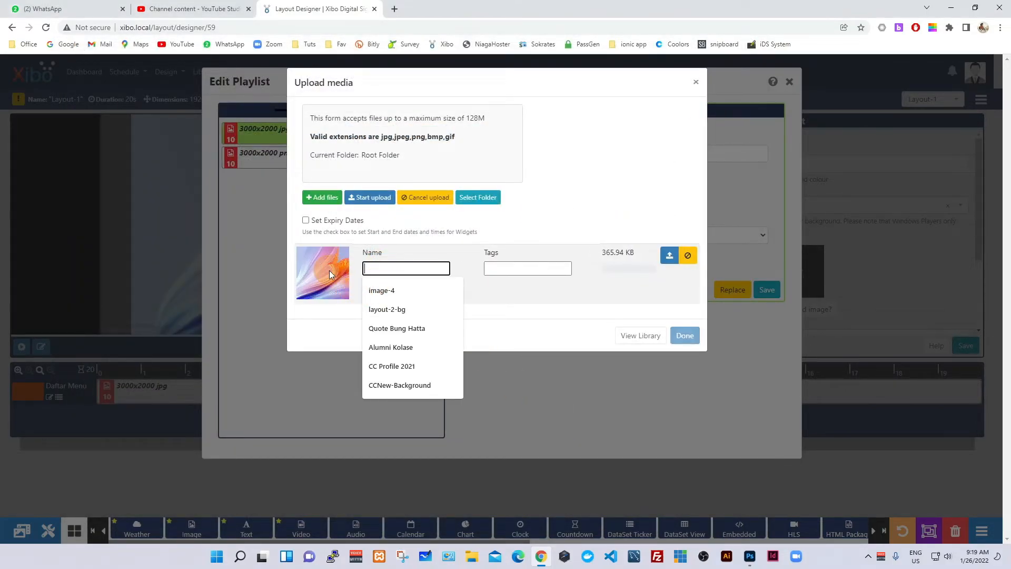
left_click(405, 271)
type("72")
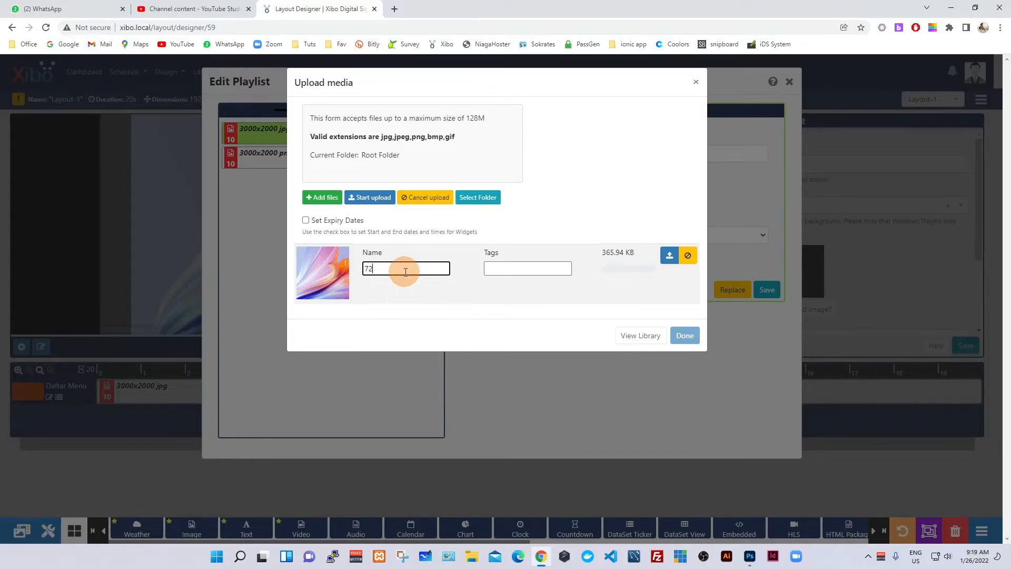
left_click(449, 323)
Add windows-1920x1080 150dpi.jpg to the media upload queue and name it 150.
left_click(321, 198)
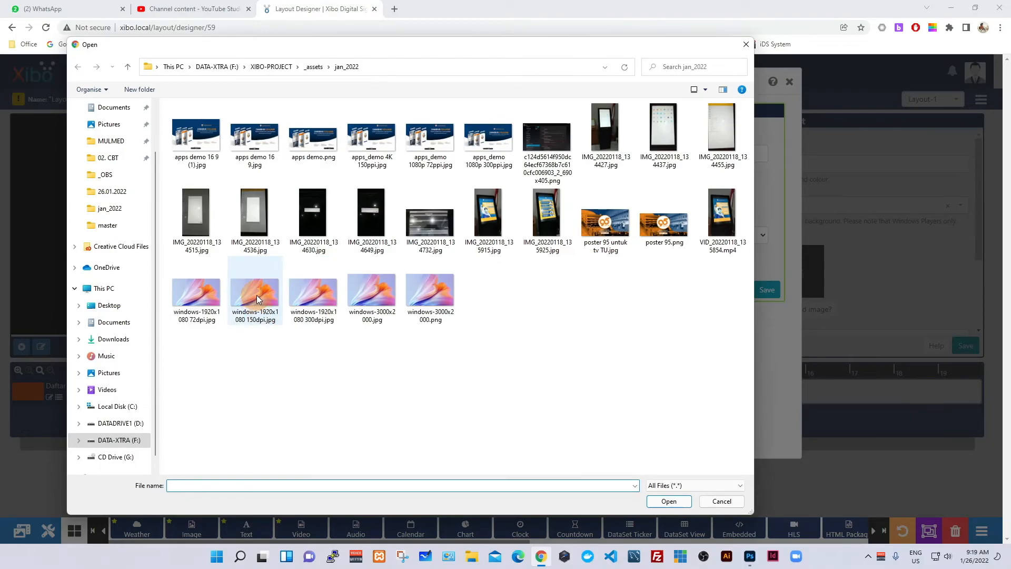
double_click(257, 295)
left_click(395, 328)
type("150")
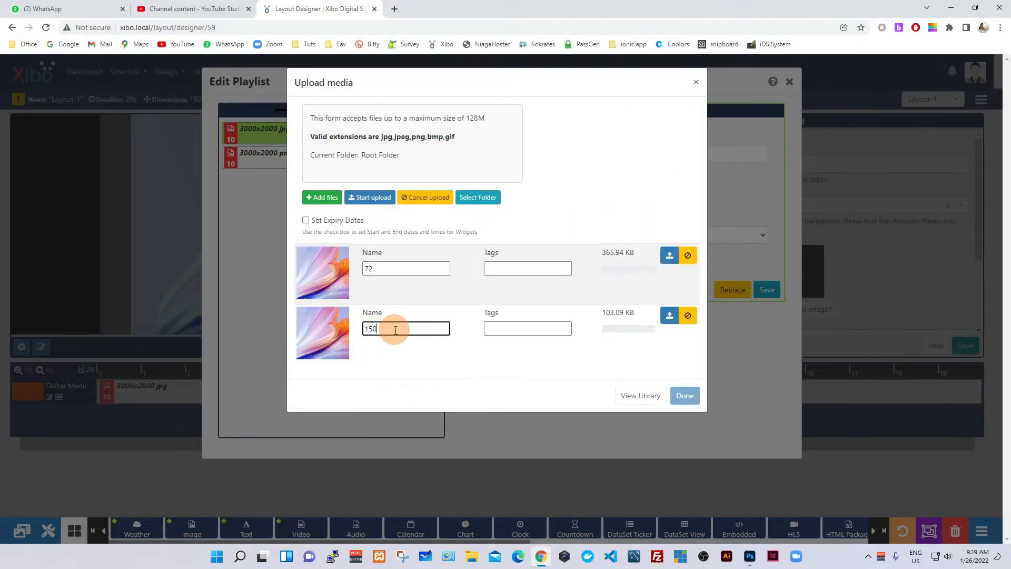
Add windows-1920x1080 300dpi.jpg to the media upload queue and name it 300.
left_click(310, 197)
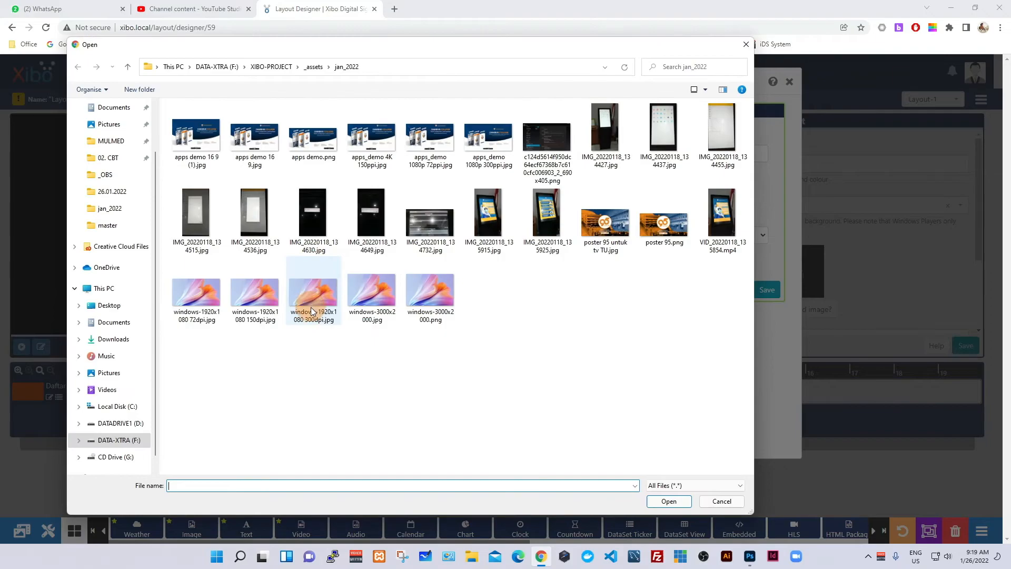
left_click(311, 295)
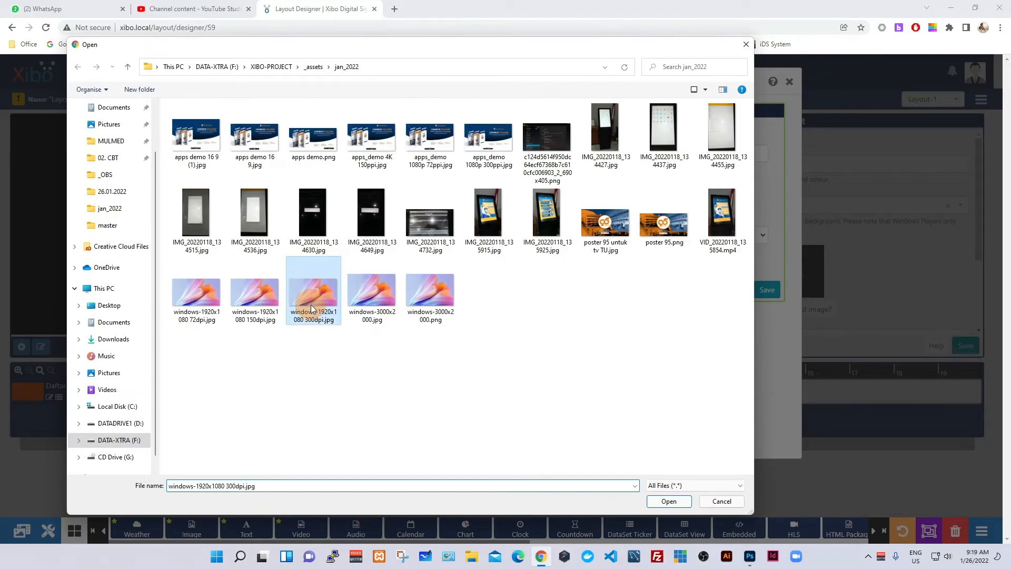
left_click(669, 501)
left_click(408, 390)
type("300")
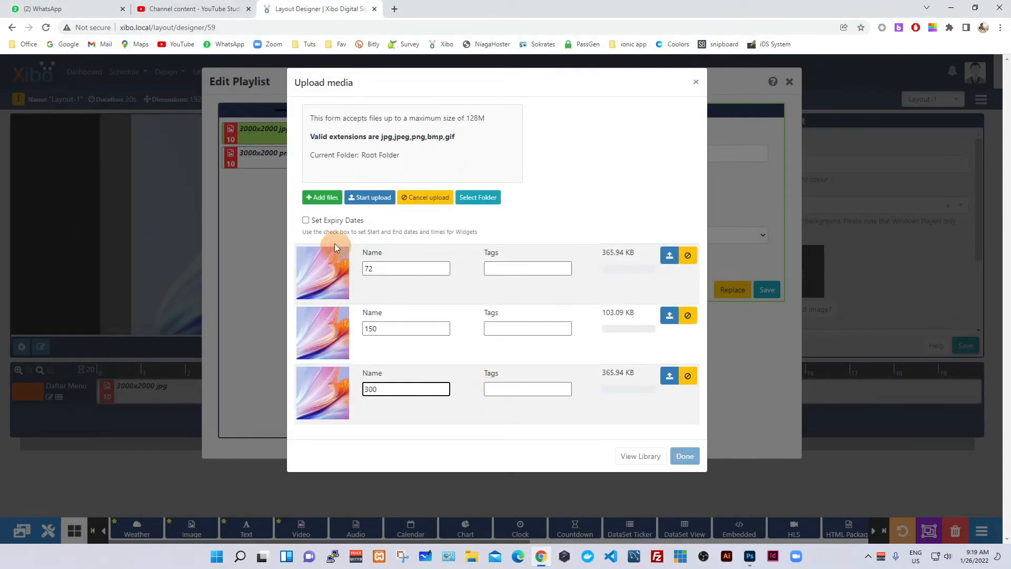
Upload the three queued images and order them 72, 150, 300 ahead of the 3000x2000 images in the playlist, closing the editor.
left_click(361, 198)
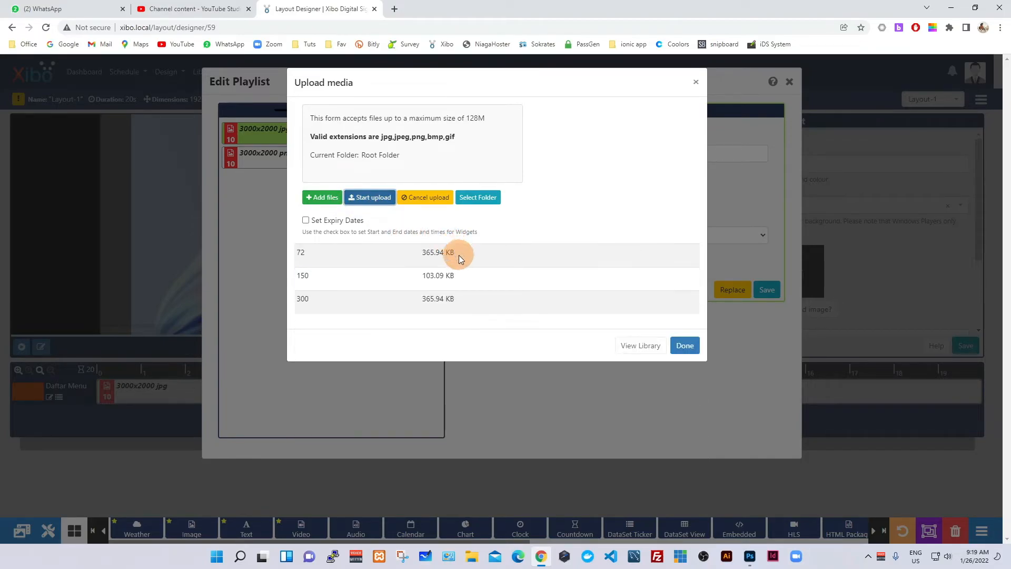
left_click(685, 345)
left_click_drag(311, 170, 279, 215)
left_click_drag(285, 134, 280, 205)
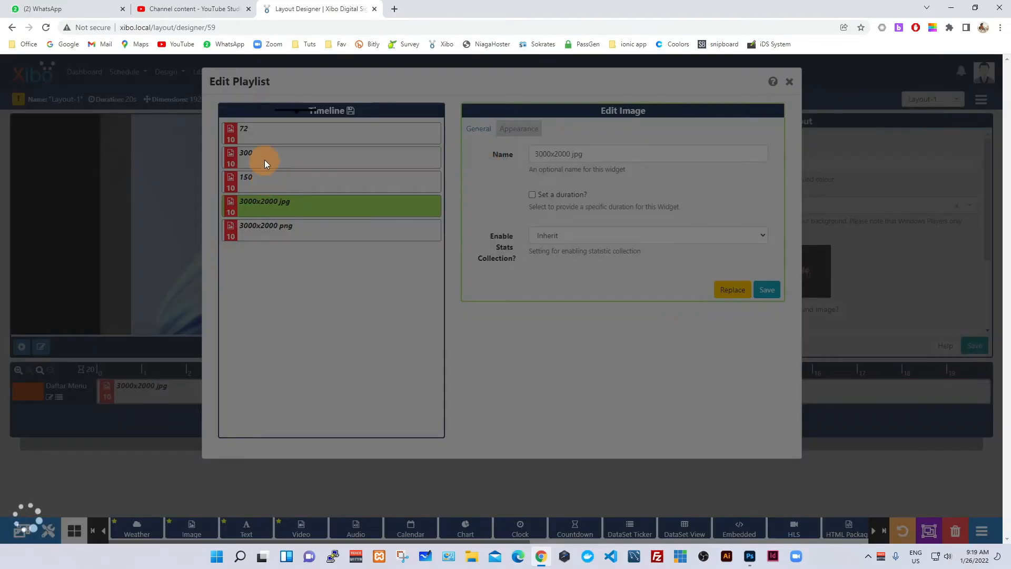
left_click_drag(269, 163, 270, 178)
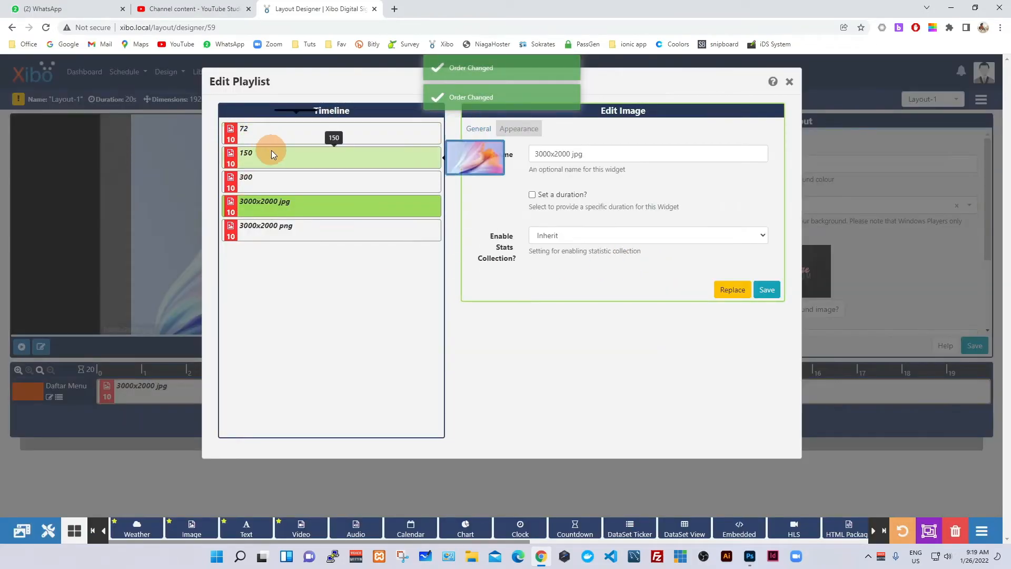
left_click(790, 83)
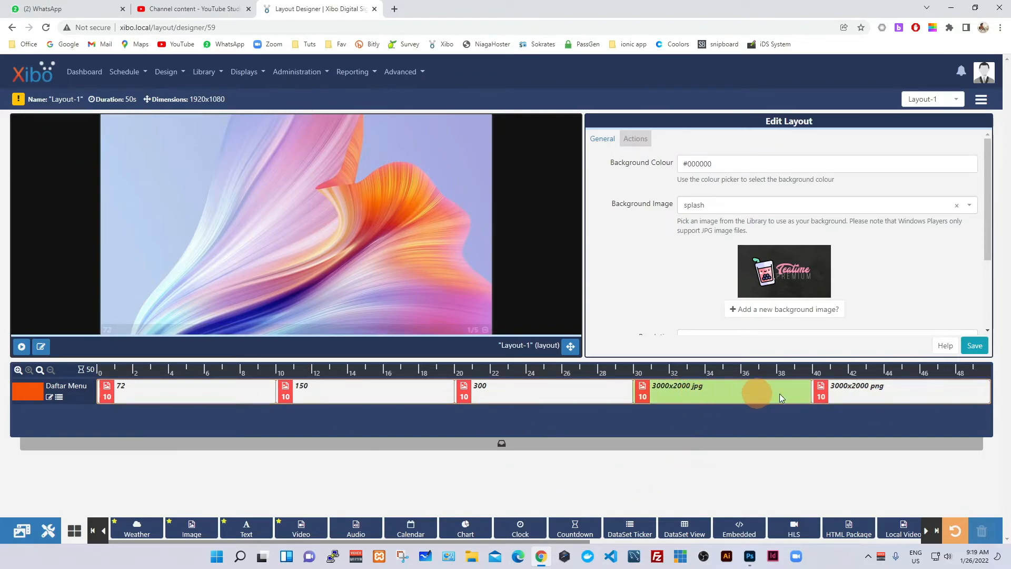
mouse_move(18, 103)
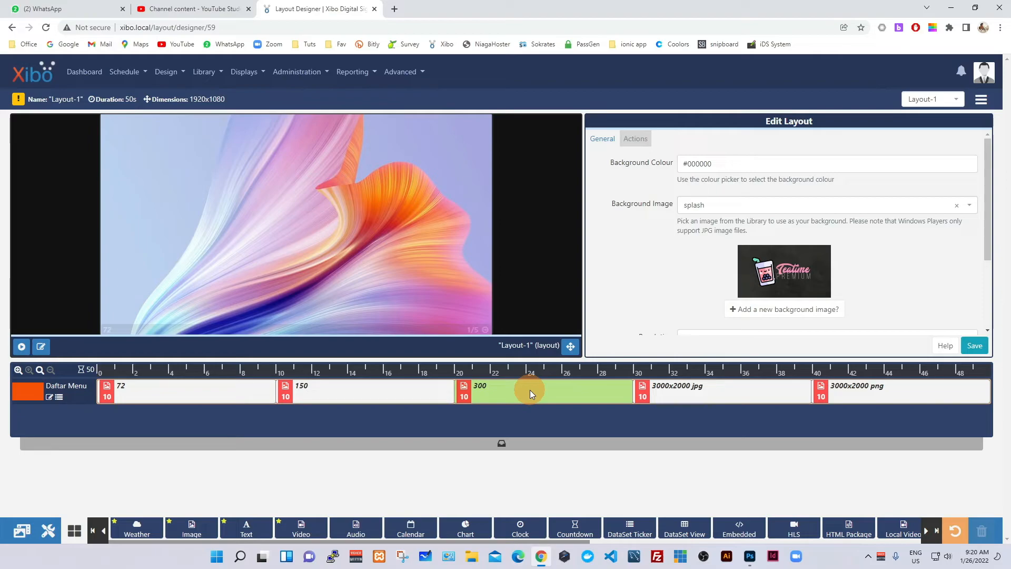
left_click(359, 393)
left_click(488, 393)
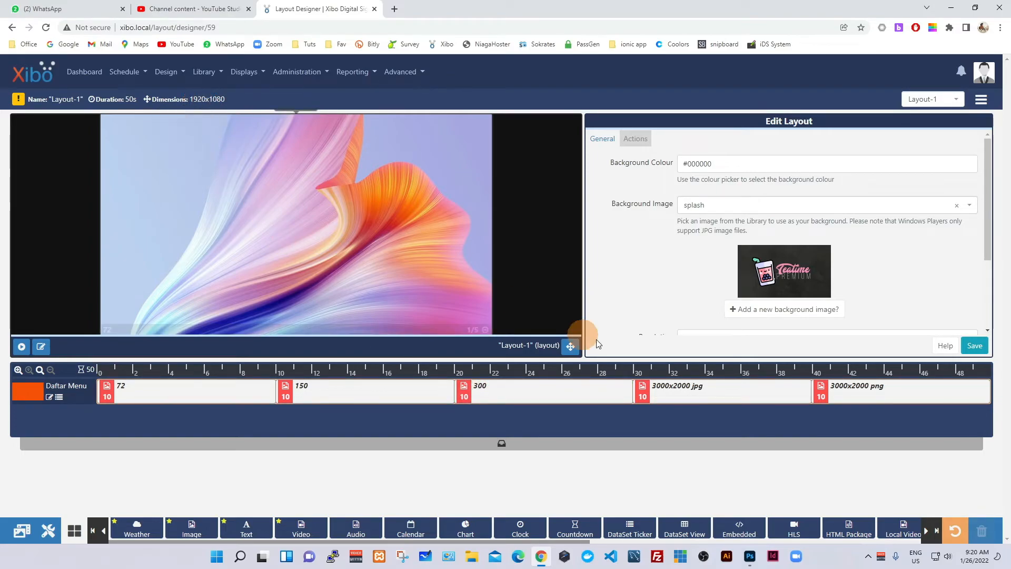
Delete the 3000x2000 jpg and 3000x2000 png widgets from the Daftar Menu timeline without deleting their media from the library.
right_click(748, 386)
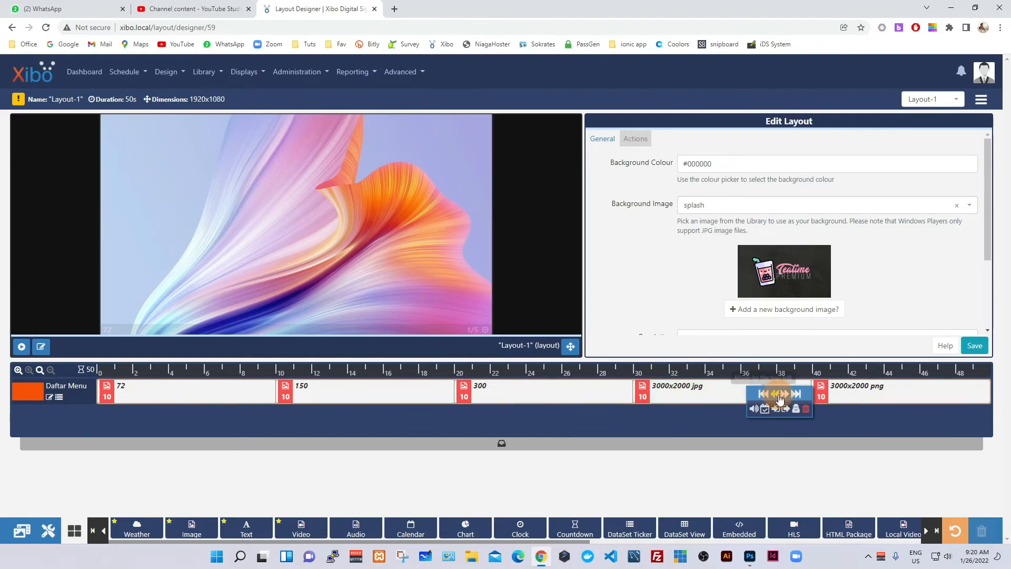
left_click(808, 407)
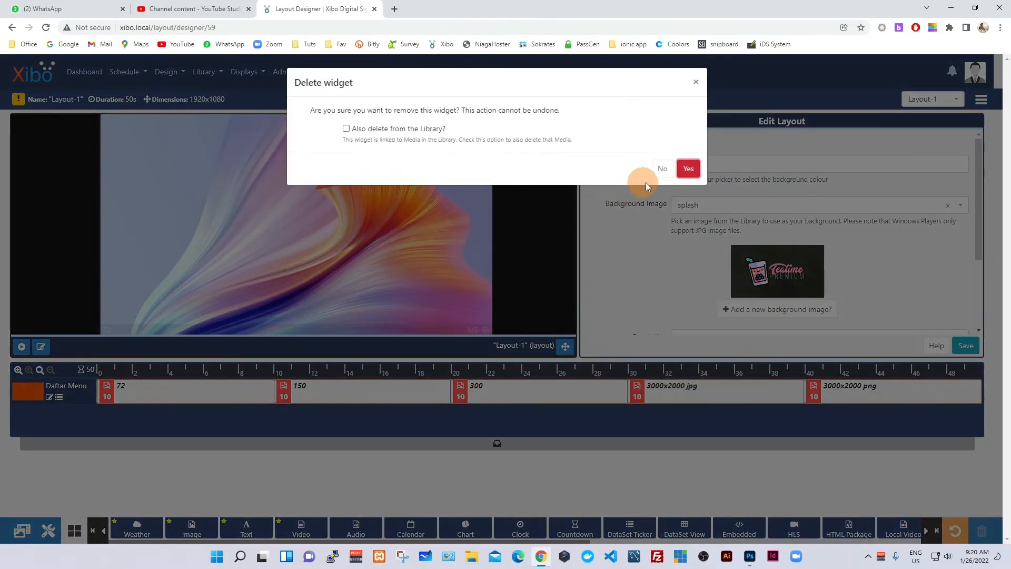
left_click(688, 168)
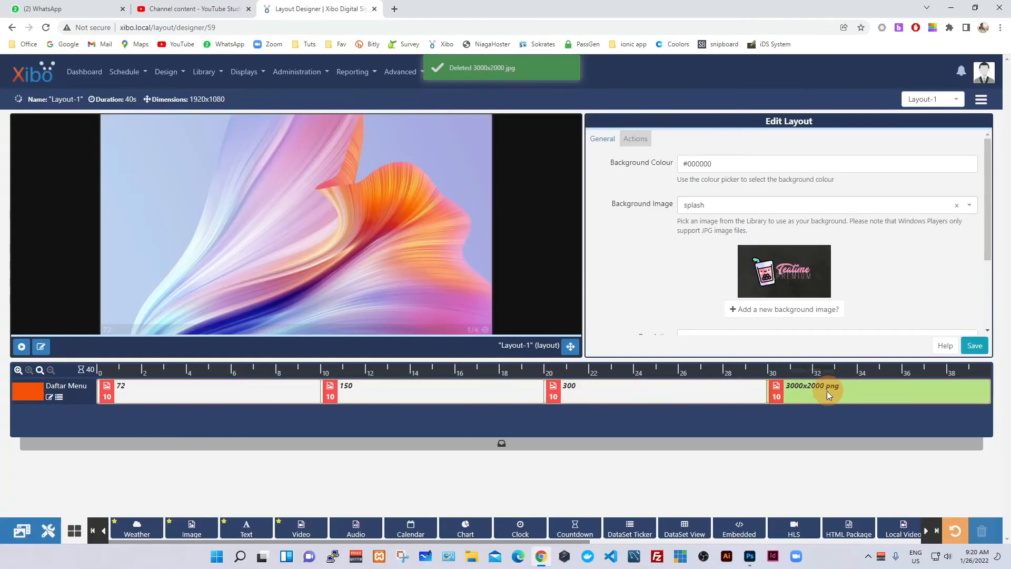
right_click(842, 388)
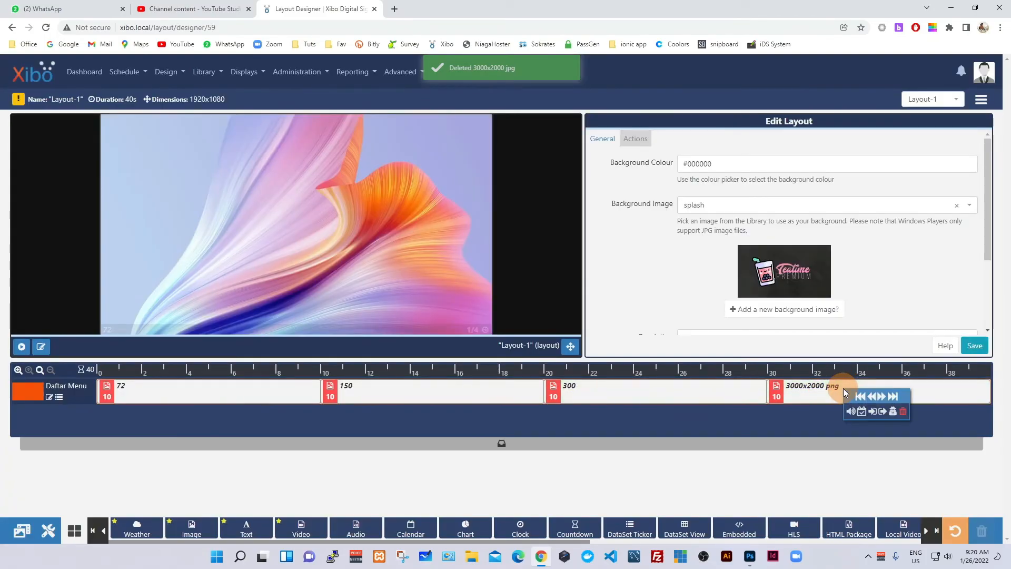
left_click(904, 415)
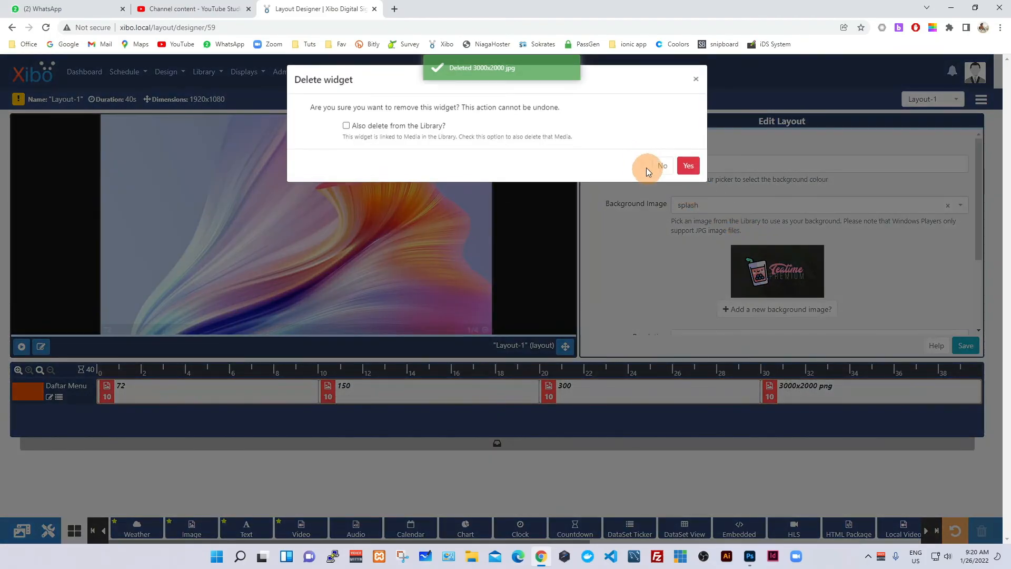
left_click(685, 166)
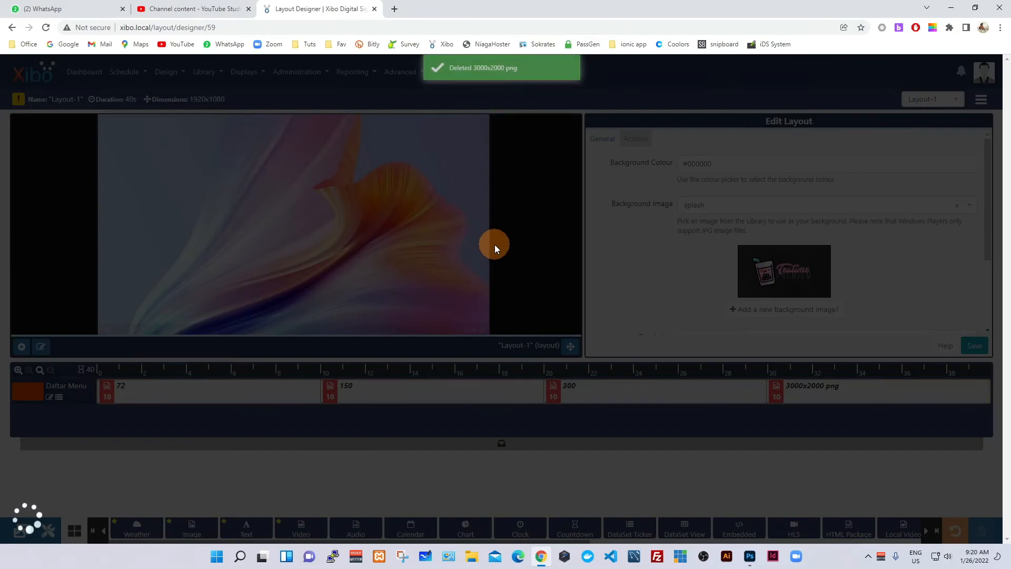